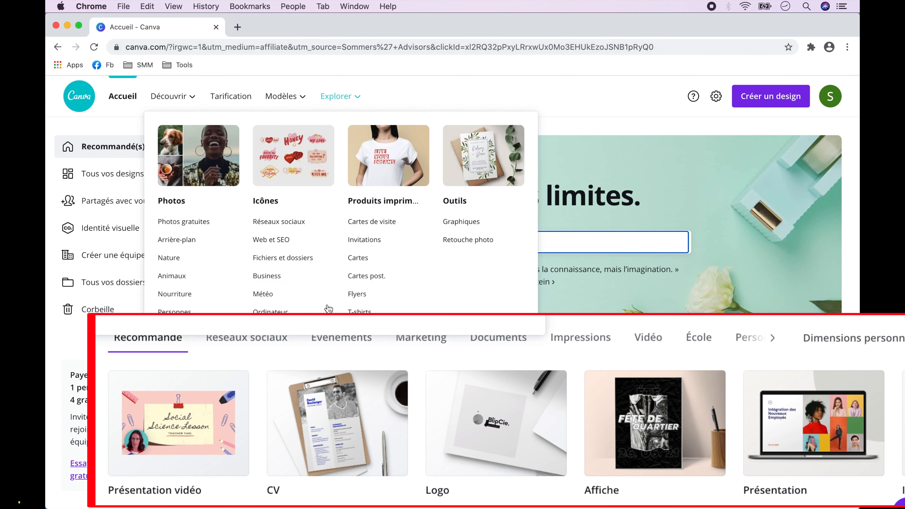
Create a blank Instagram Story design from the social media formats and close the home page.
{"action": "left_click", "coordinate": [251, 346]}
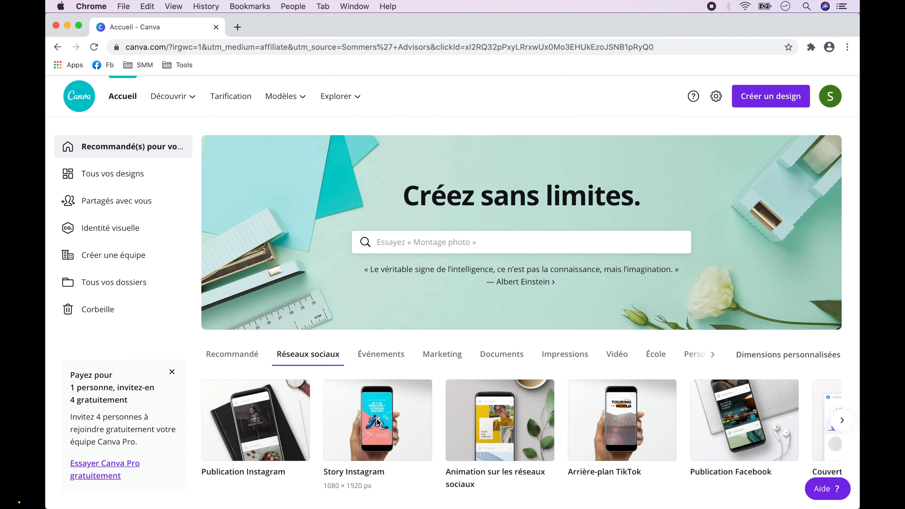
{"action": "left_click", "coordinate": [377, 419]}
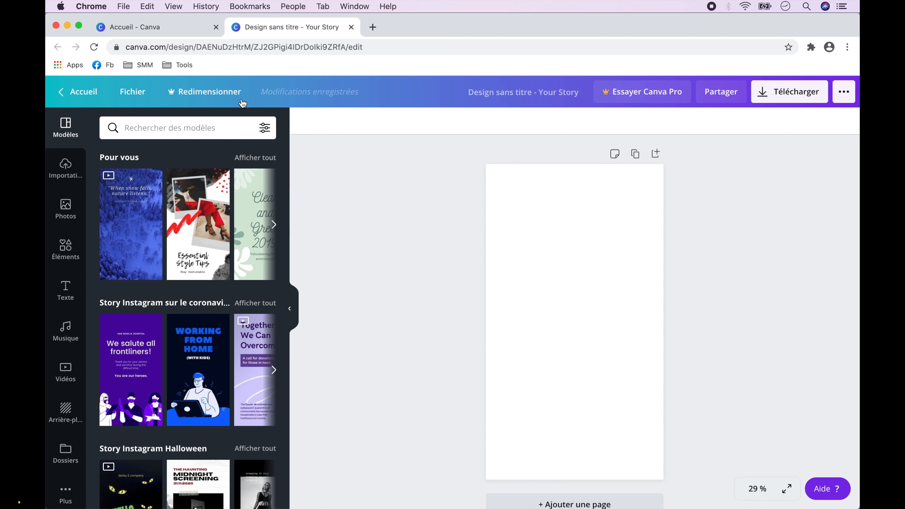
{"action": "left_click", "coordinate": [216, 27]}
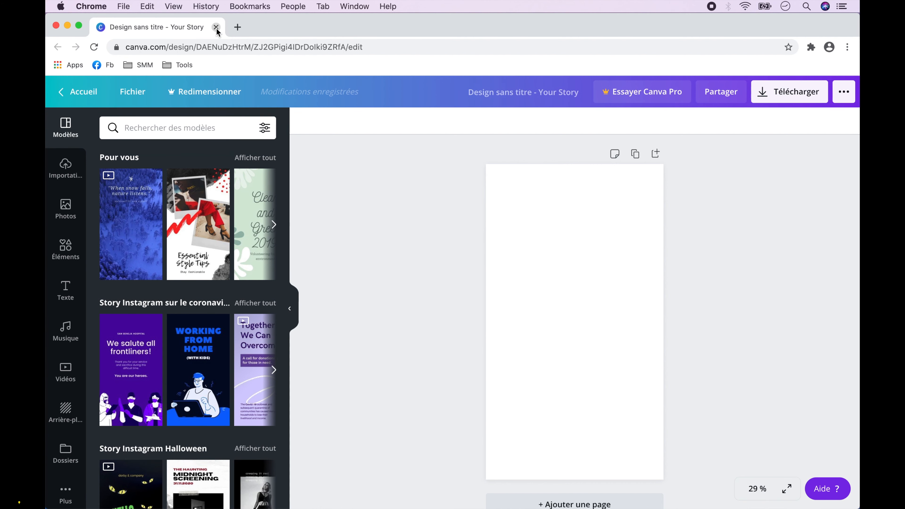
Browse the Instagram Story template categories and look through the "Story Instagram clichés" collection.
{"action": "scroll", "coordinate": [229, 329], "scroll_direction": "down", "scroll_amount": 10}
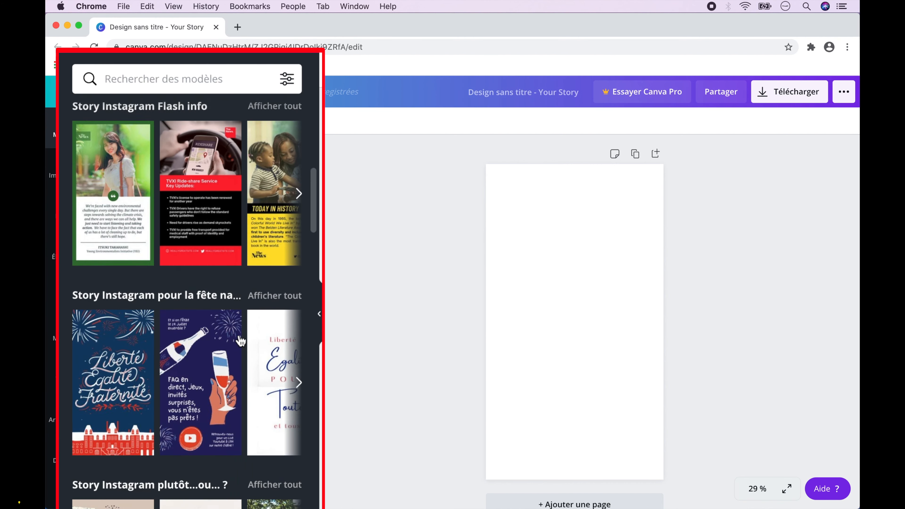
{"action": "scroll", "coordinate": [241, 339], "scroll_direction": "down", "scroll_amount": 15}
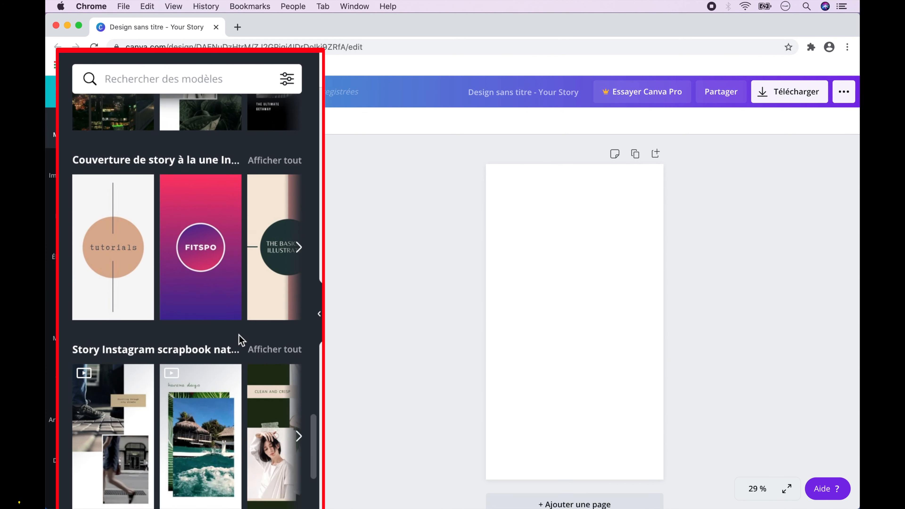
{"action": "scroll", "coordinate": [240, 339], "scroll_direction": "down", "scroll_amount": 5}
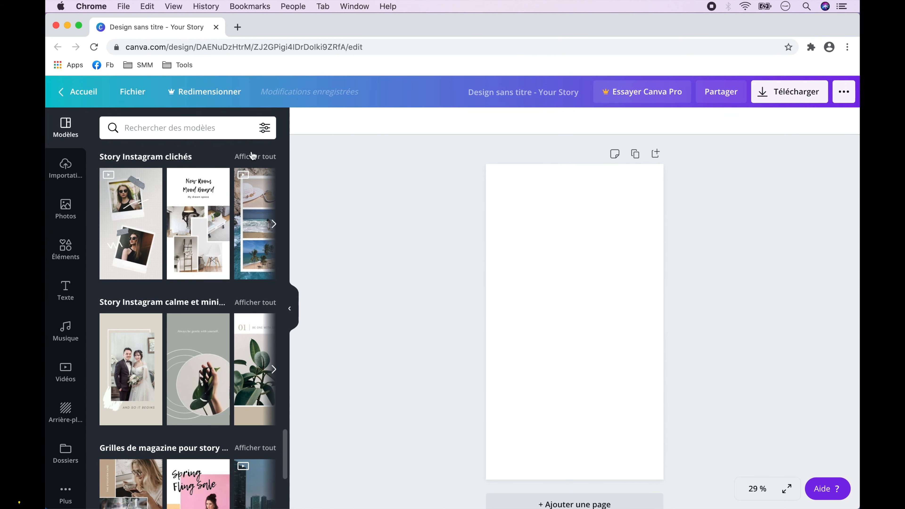
{"action": "left_click", "coordinate": [254, 160]}
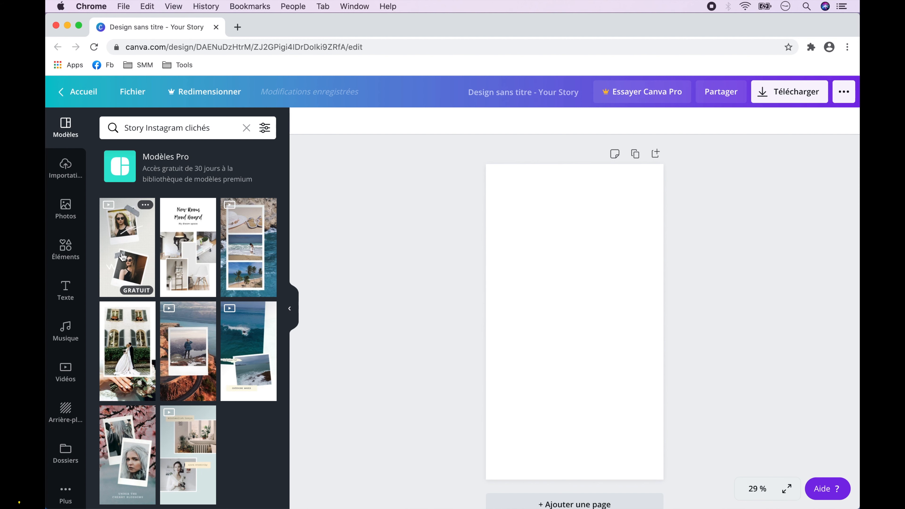
{"action": "left_click", "coordinate": [245, 127]}
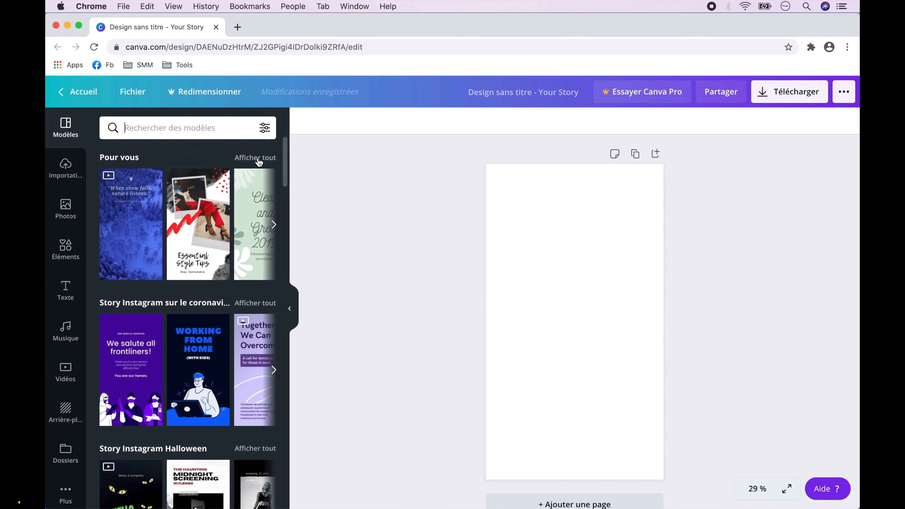
Apply the first page of the "Simple Polaroid Horizontal Your Story" template from the "Pour vous" collection.
{"action": "left_click", "coordinate": [255, 158]}
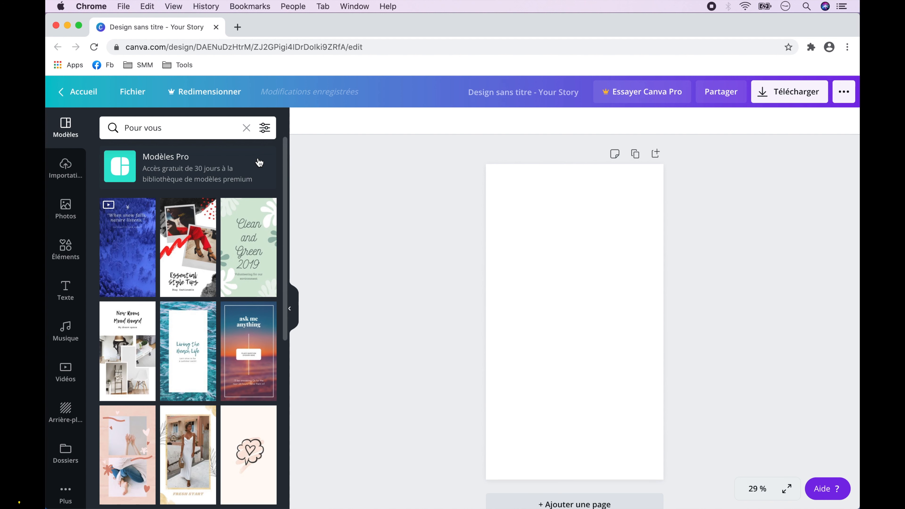
{"action": "scroll", "coordinate": [259, 162], "scroll_direction": "down", "scroll_amount": 10}
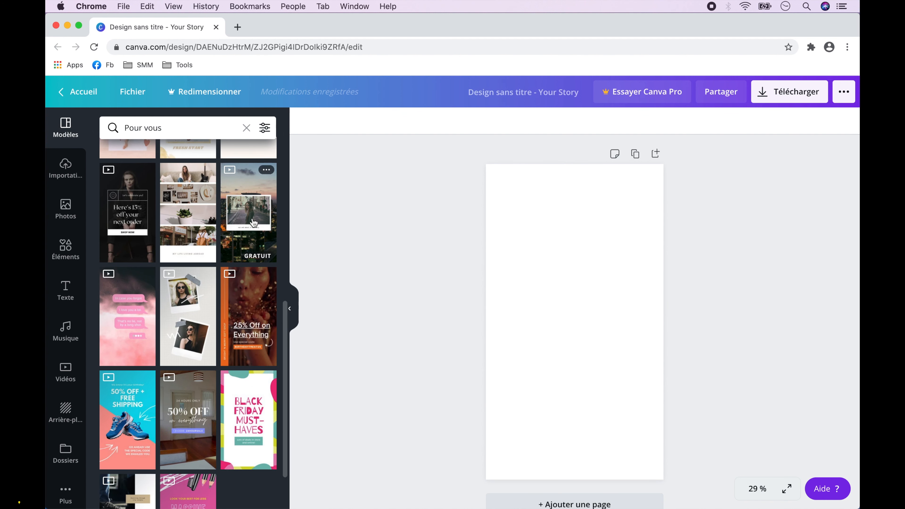
{"action": "left_click", "coordinate": [255, 209]}
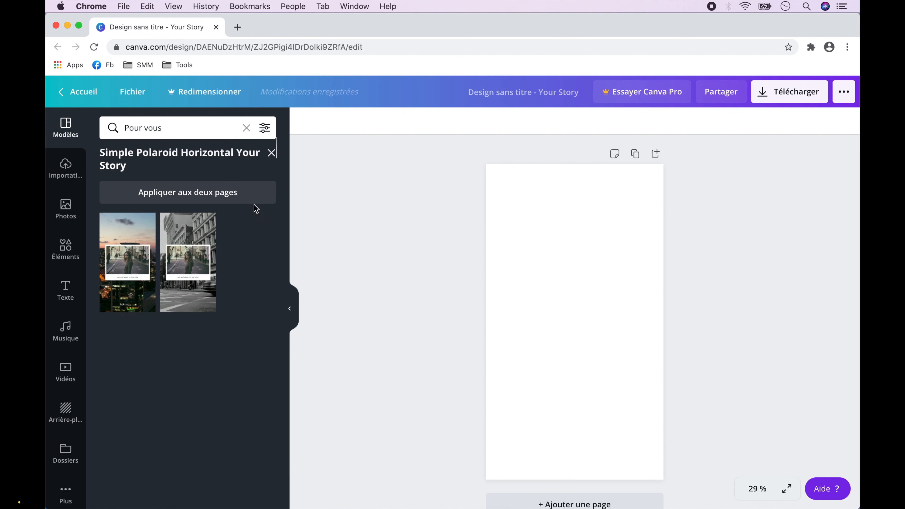
{"action": "left_click", "coordinate": [131, 253]}
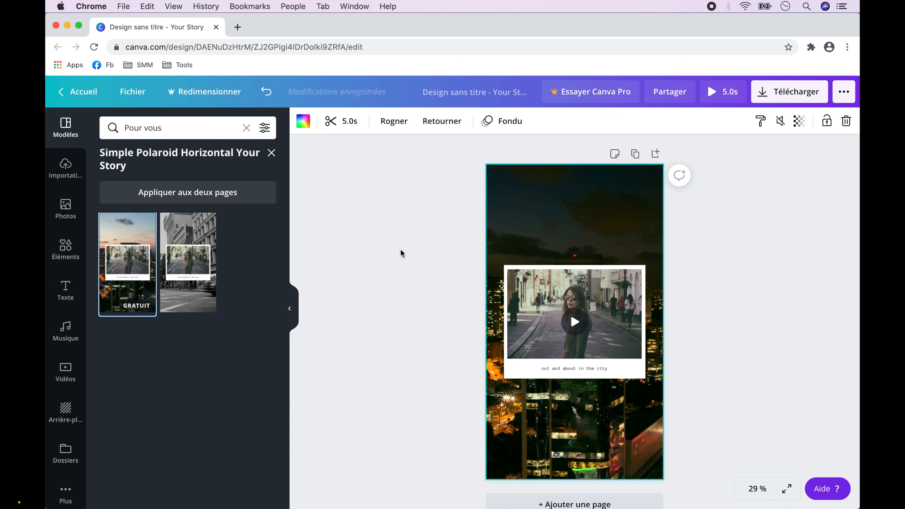
Try moving the street photo upward off its white polaroid card, and undo the move.
{"action": "left_click", "coordinate": [608, 325]}
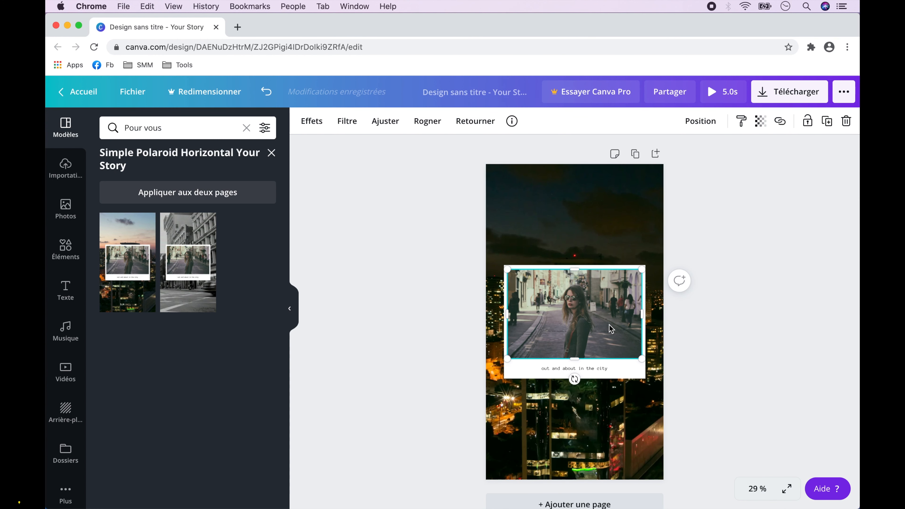
{"action": "left_click_drag", "start_coordinate": [608, 311], "coordinate": [612, 274]}
{"action": "left_click", "coordinate": [618, 350]}
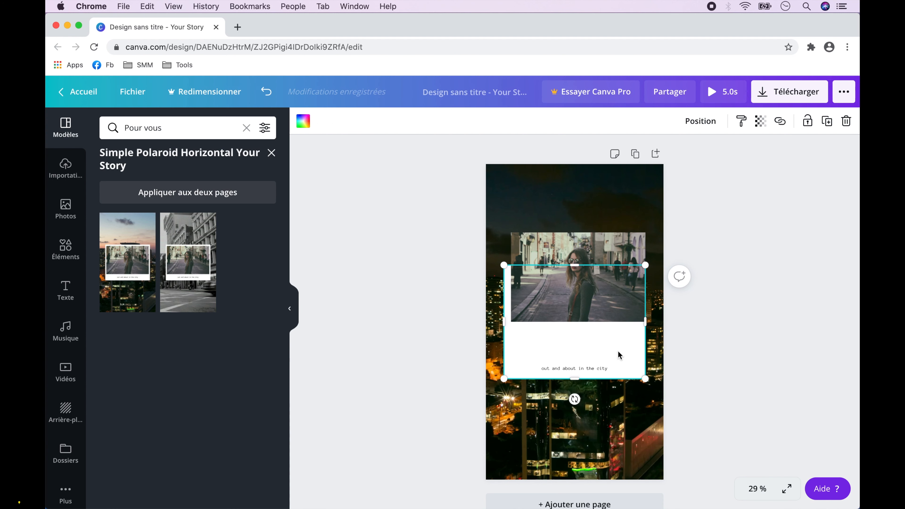
{"action": "left_click", "coordinate": [593, 369]}
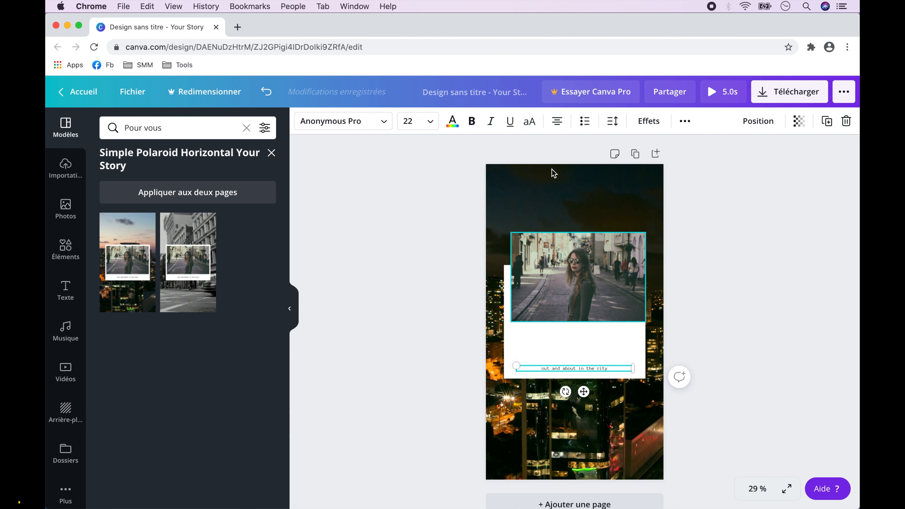
{"action": "left_click", "coordinate": [266, 94]}
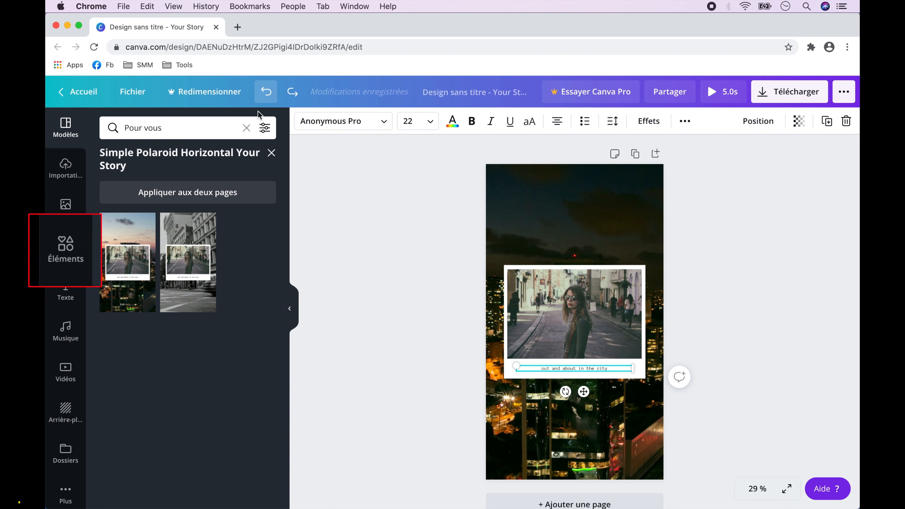
Add the smartphone frame from the "Cadres" elements, place it higher on the page and fill it with the street photo.
{"action": "left_click", "coordinate": [66, 252]}
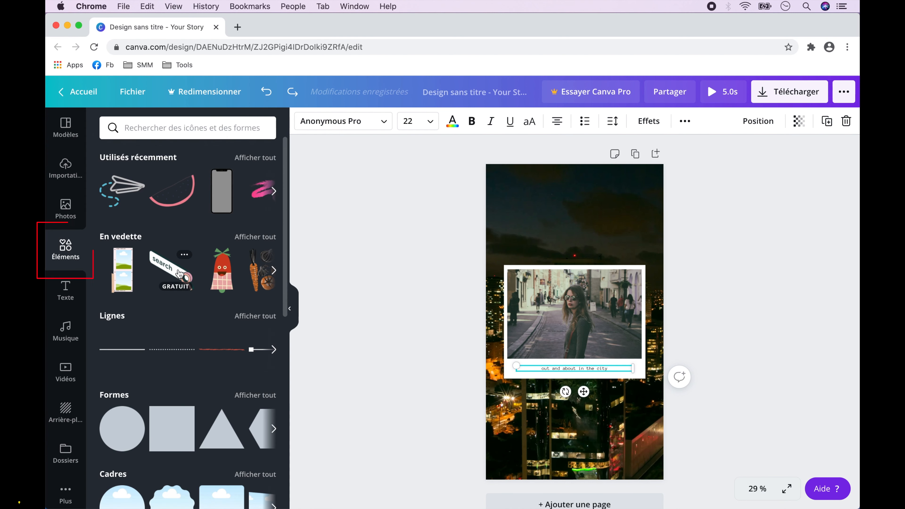
{"action": "scroll", "coordinate": [178, 271], "scroll_direction": "down", "scroll_amount": 3}
{"action": "scroll", "coordinate": [180, 274], "scroll_direction": "up", "scroll_amount": 3}
{"action": "scroll", "coordinate": [179, 274], "scroll_direction": "down", "scroll_amount": 5}
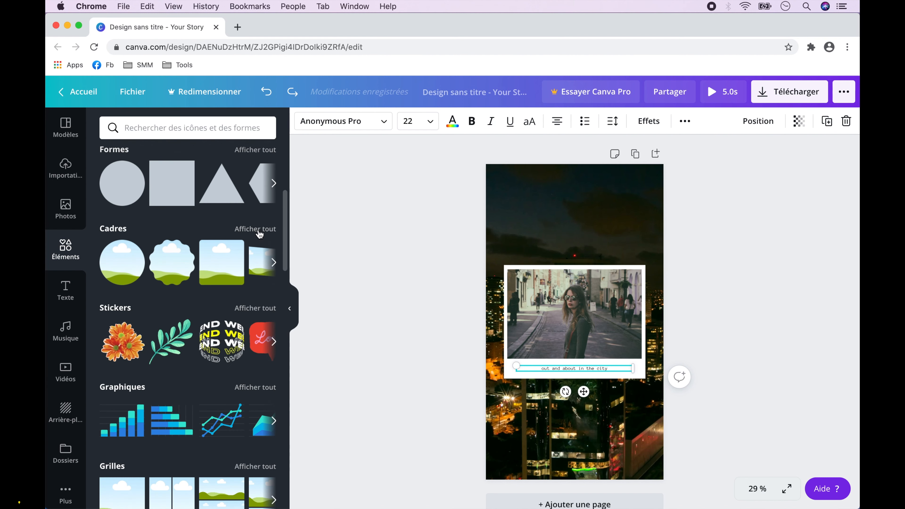
{"action": "left_click", "coordinate": [255, 227]}
{"action": "scroll", "coordinate": [233, 349], "scroll_direction": "down", "scroll_amount": 10}
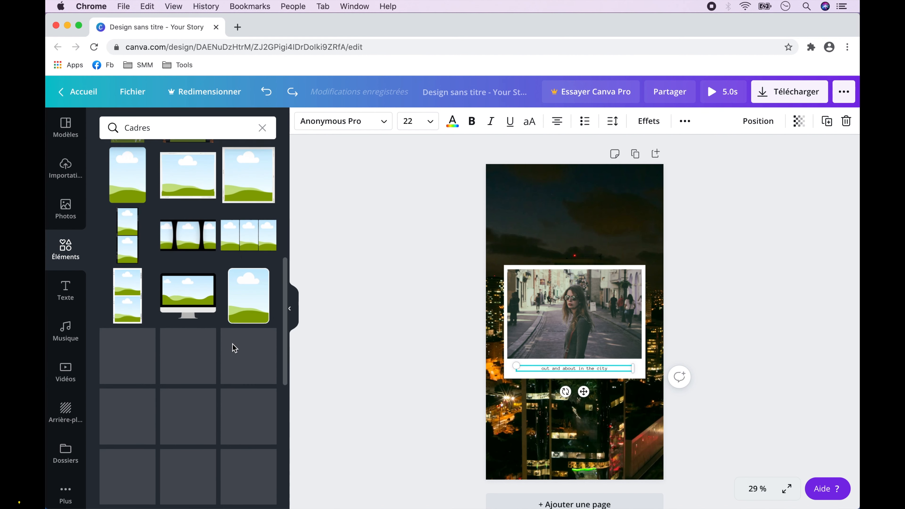
{"action": "left_click", "coordinate": [184, 282]}
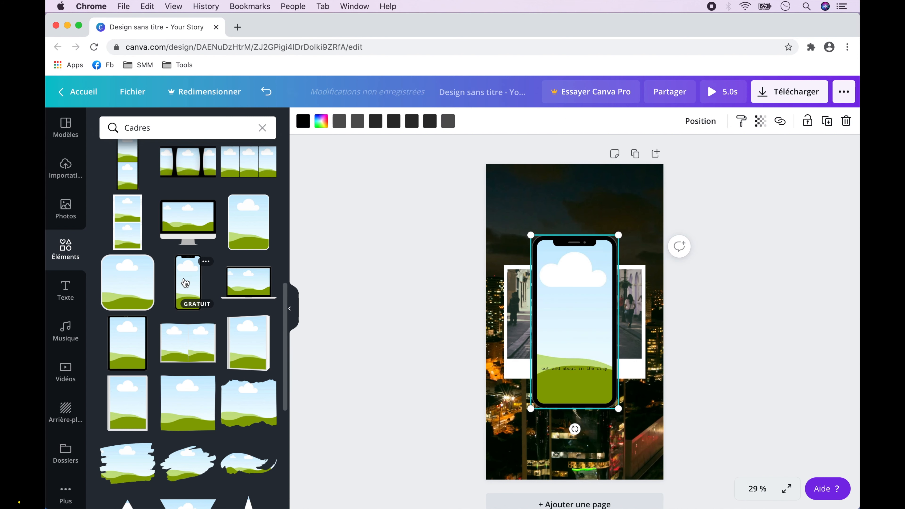
{"action": "left_click_drag", "start_coordinate": [572, 287], "coordinate": [570, 225]}
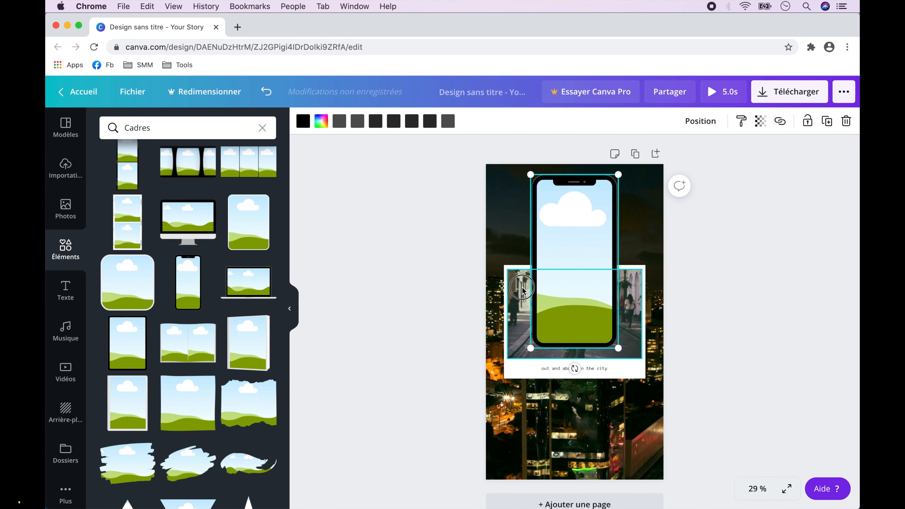
{"action": "left_click_drag", "start_coordinate": [522, 288], "coordinate": [571, 258]}
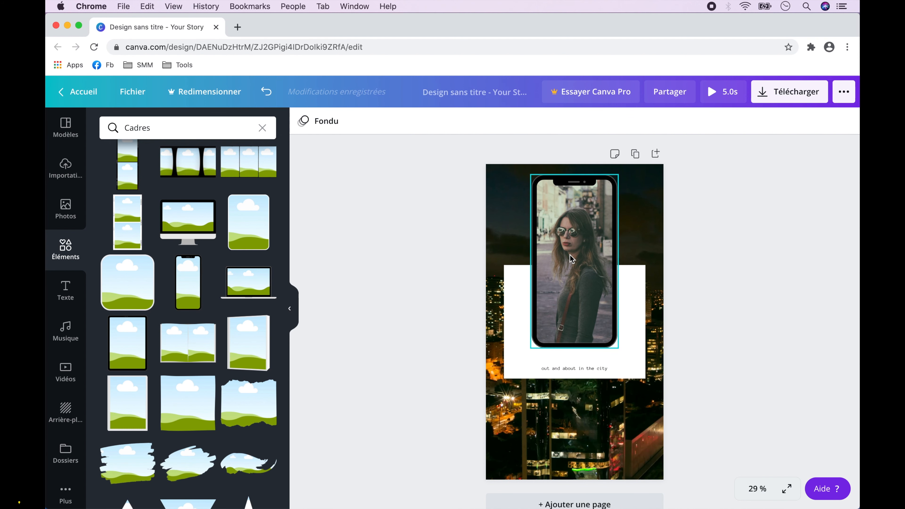
Replace the phone frame's picture with the photo of the woman in a red sweater and delete the white card behind it.
{"action": "left_click", "coordinate": [65, 208]}
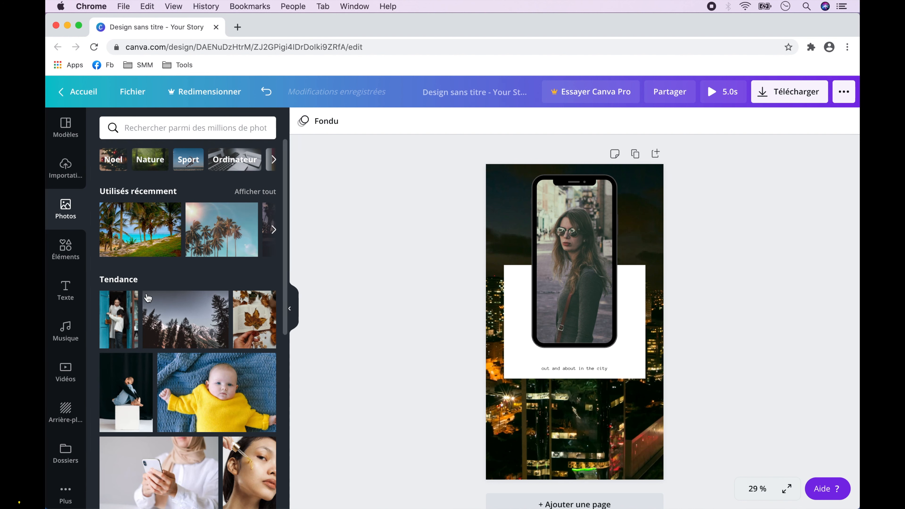
{"action": "scroll", "coordinate": [148, 298], "scroll_direction": "down", "scroll_amount": 10}
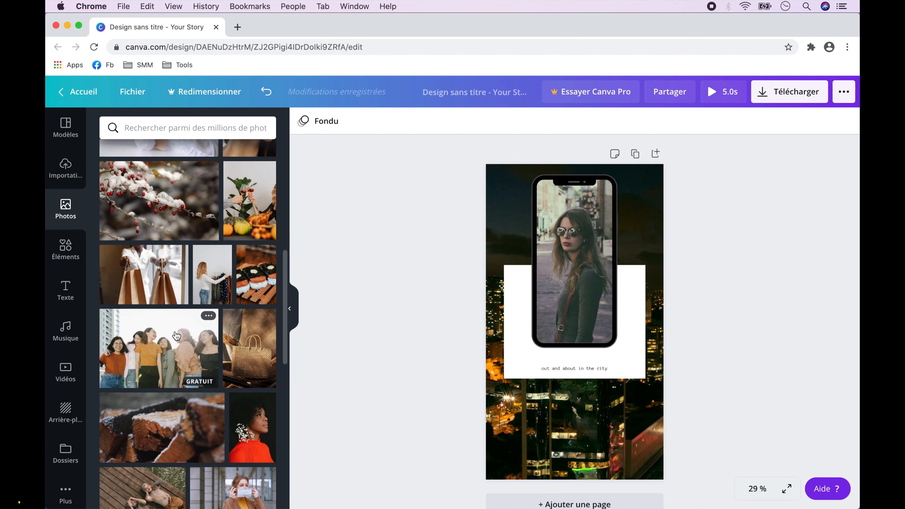
{"action": "left_click_drag", "start_coordinate": [252, 428], "coordinate": [587, 286]}
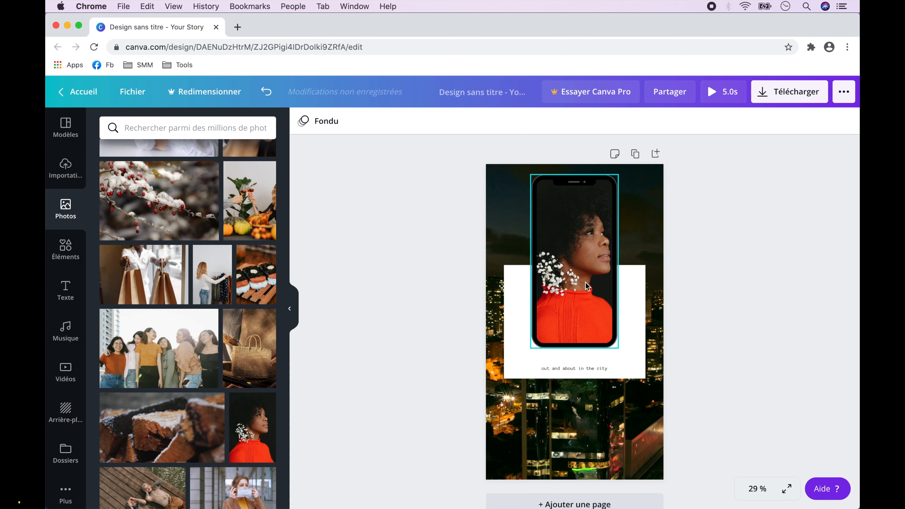
{"action": "left_click", "coordinate": [630, 296]}
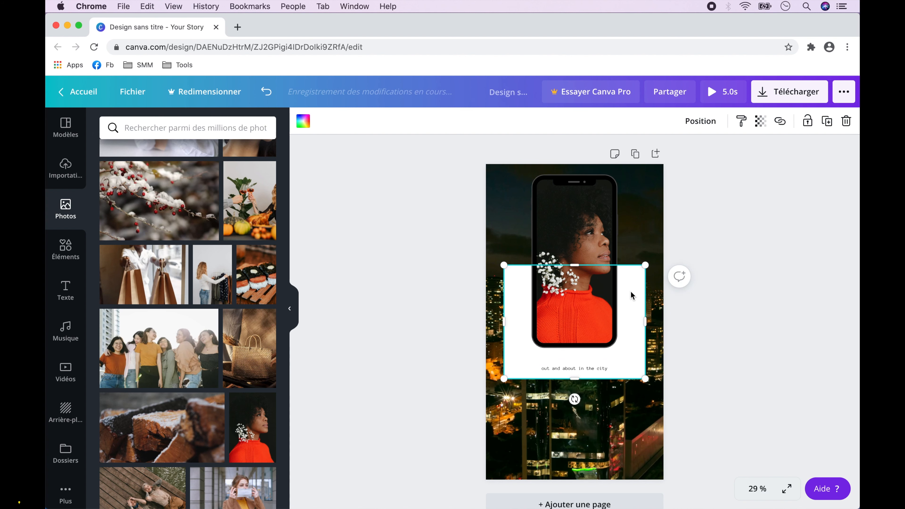
{"action": "key", "text": "Delete"}
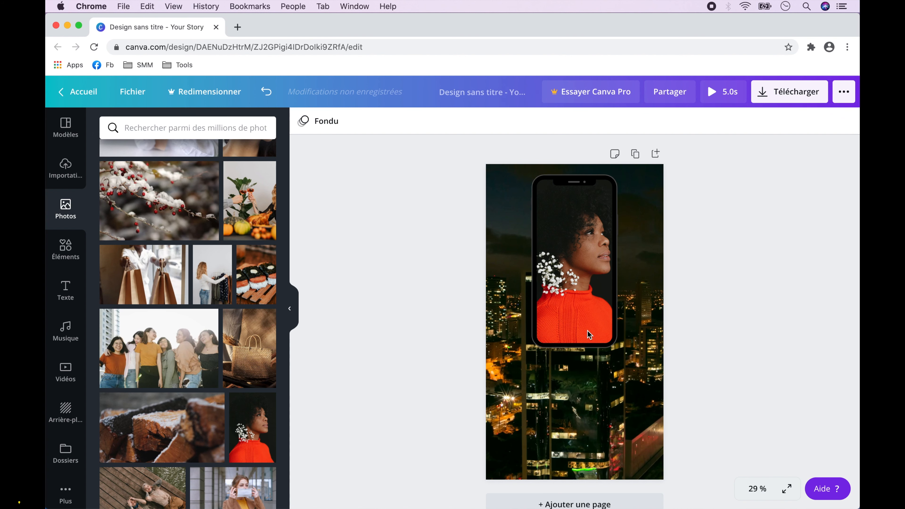
Move the phone frame down to the middle of the page and preview the story in full screen.
{"action": "left_click_drag", "start_coordinate": [581, 312], "coordinate": [581, 367]}
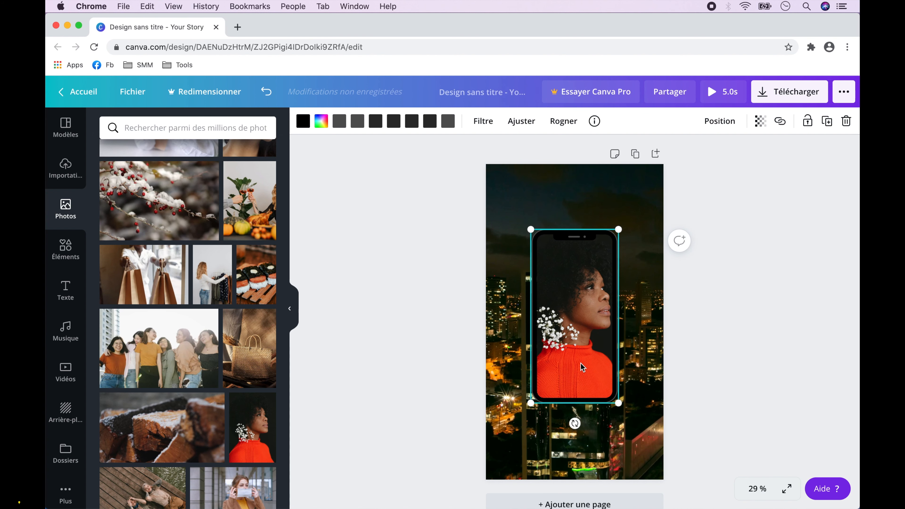
{"action": "left_click", "coordinate": [787, 489]}
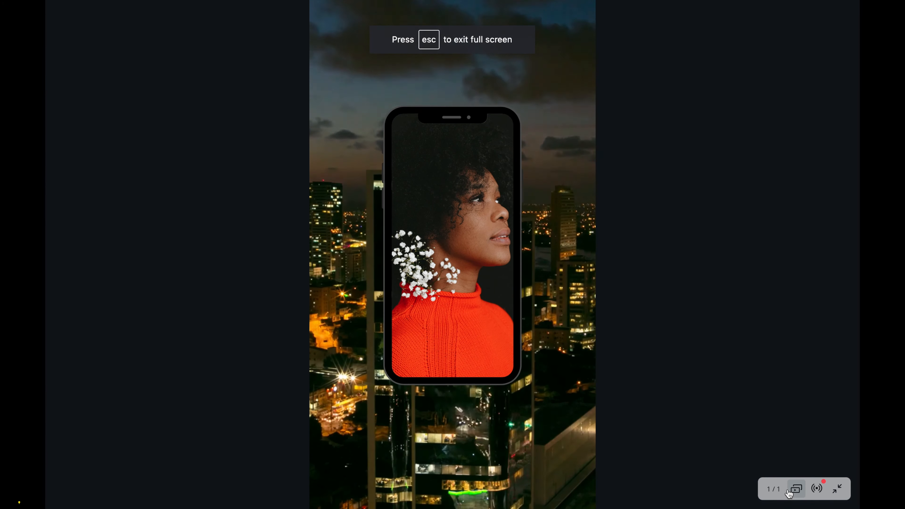
{"action": "left_click", "coordinate": [837, 488]}
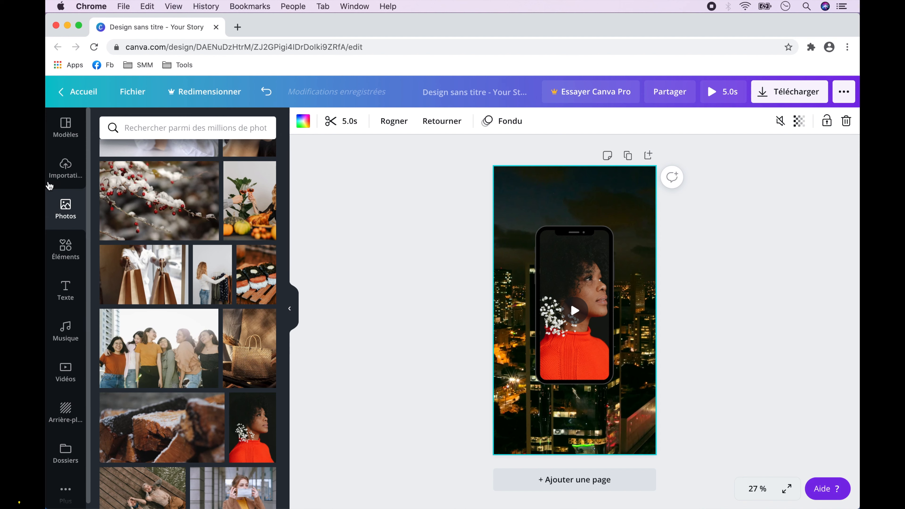
Replace the page with the first page of the "Polaroid Minimalist Modern Your Story" template from the "Pour vous" collection.
{"action": "left_click", "coordinate": [64, 129]}
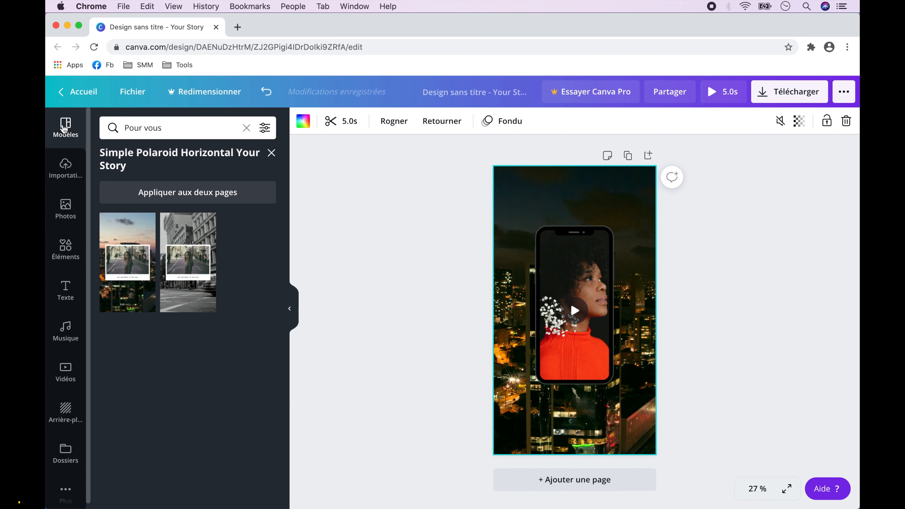
{"action": "left_click", "coordinate": [273, 153]}
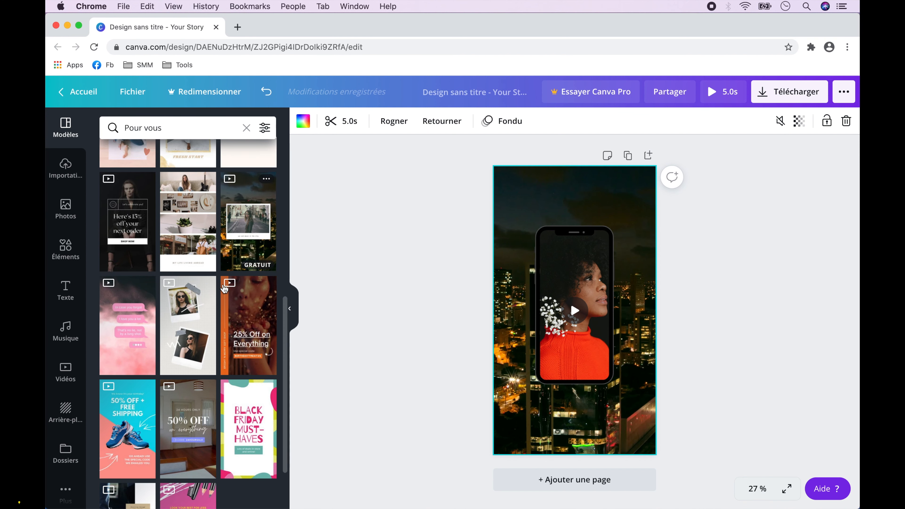
{"action": "left_click", "coordinate": [188, 313]}
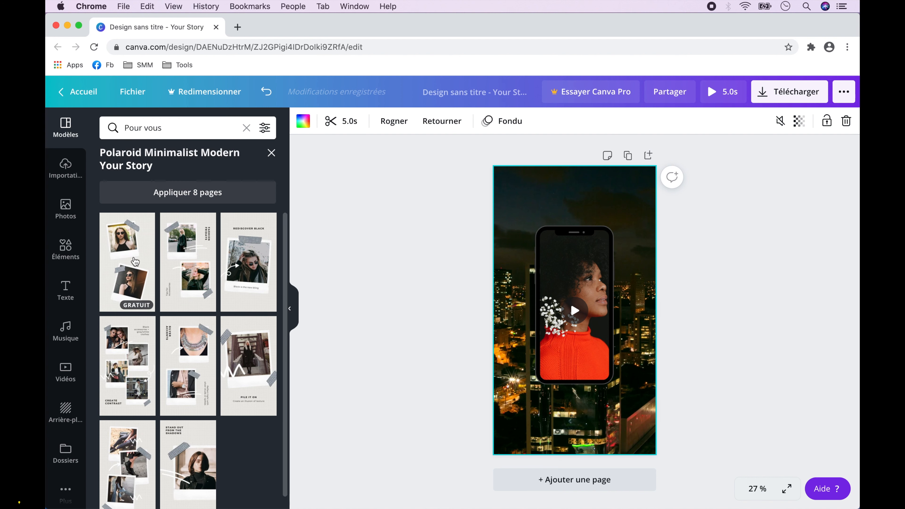
{"action": "left_click", "coordinate": [135, 262]}
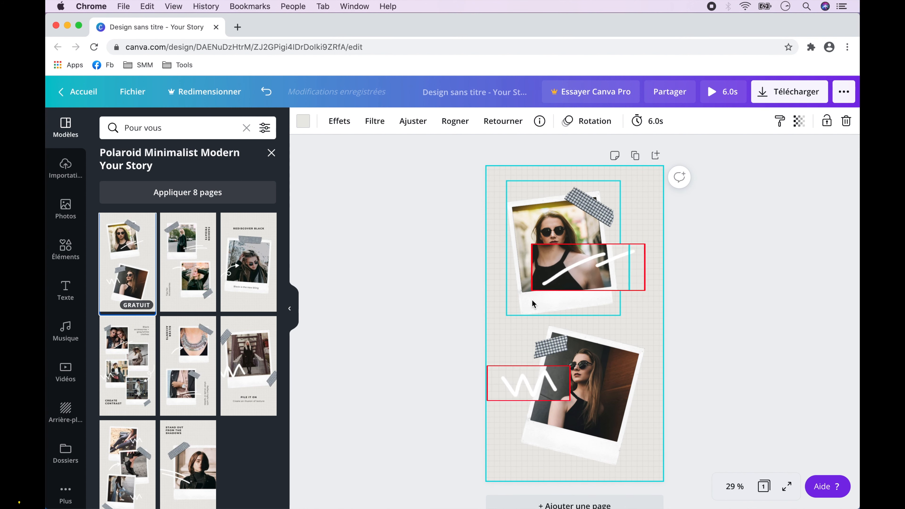
{"action": "left_click", "coordinate": [585, 284]}
{"action": "key", "text": "Delete"}
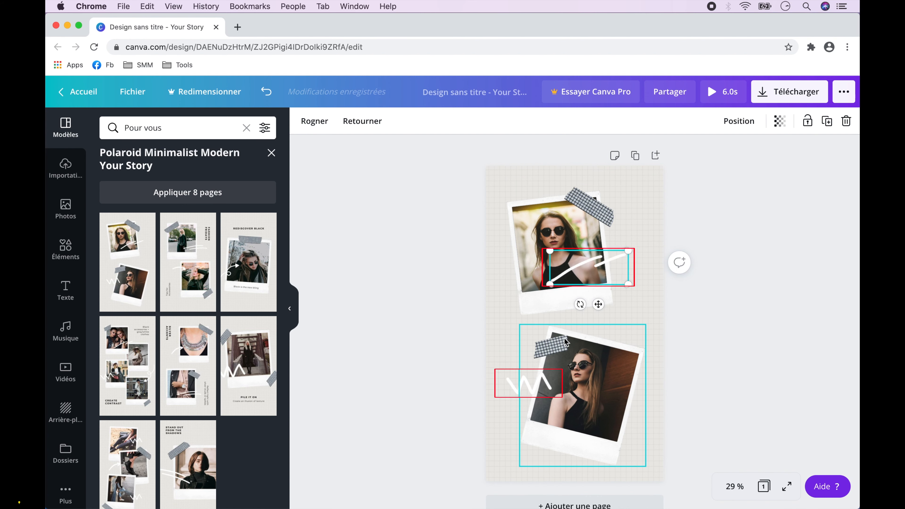
{"action": "left_click", "coordinate": [541, 384]}
Add the pink firework animation from the "Stickers" elements, shrink it and place it in the page's upper right corner.
{"action": "left_click", "coordinate": [66, 249]}
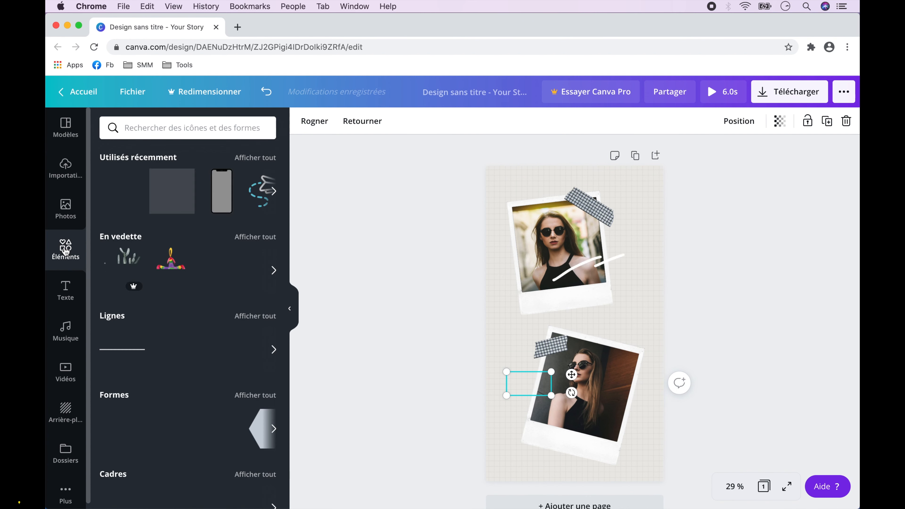
{"action": "scroll", "coordinate": [214, 317], "scroll_direction": "down", "scroll_amount": 5}
{"action": "left_click", "coordinate": [255, 226]}
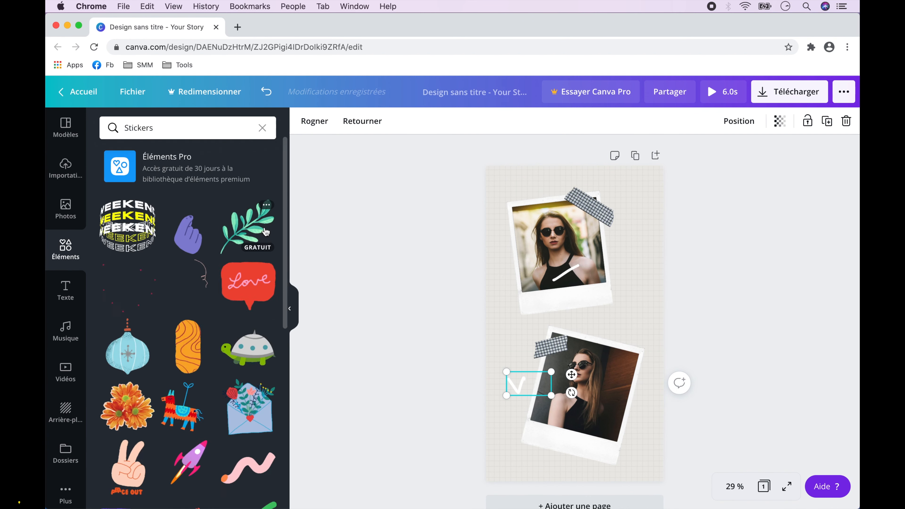
{"action": "left_click", "coordinate": [147, 279]}
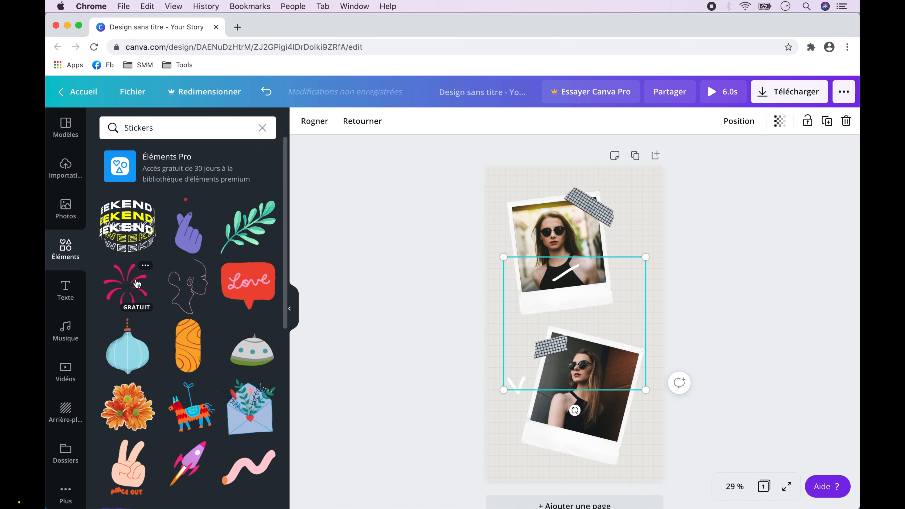
{"action": "left_click_drag", "start_coordinate": [534, 286], "coordinate": [535, 246]}
{"action": "left_click_drag", "start_coordinate": [649, 350], "coordinate": [553, 261]}
{"action": "left_click_drag", "start_coordinate": [529, 240], "coordinate": [635, 185]}
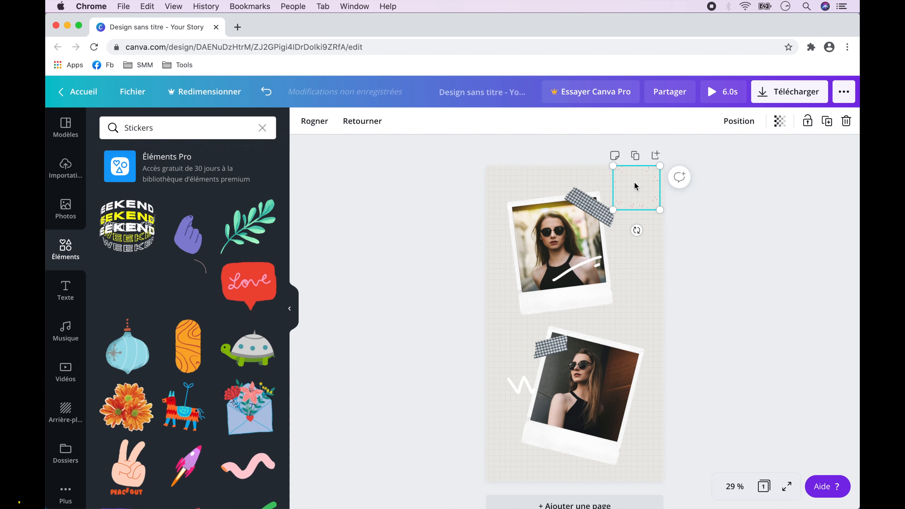
Search the elements for "sticker plane".
{"action": "left_click", "coordinate": [145, 128]}
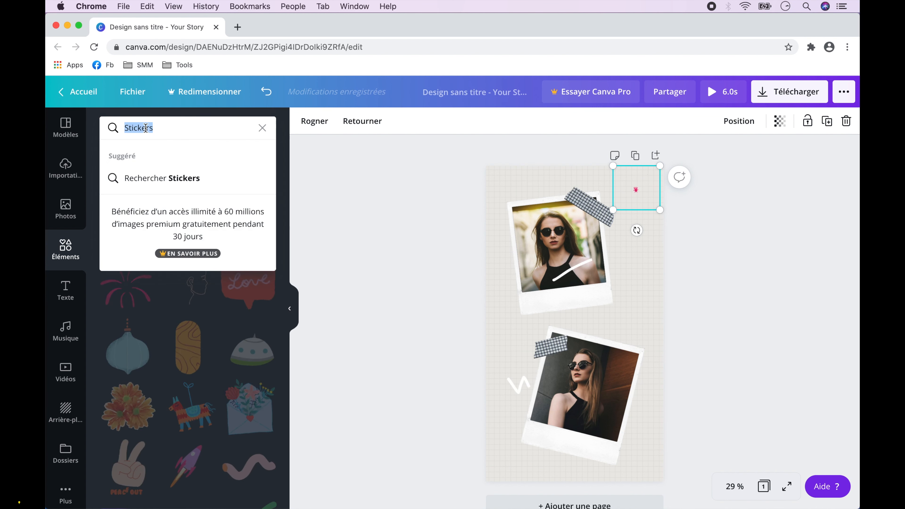
{"action": "type", "text": "sticker "}
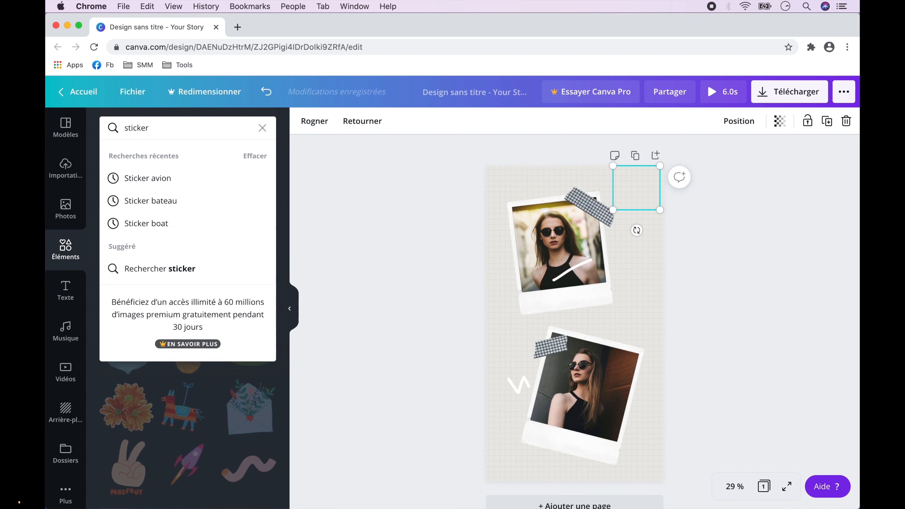
{"action": "type", "text": "plane"}
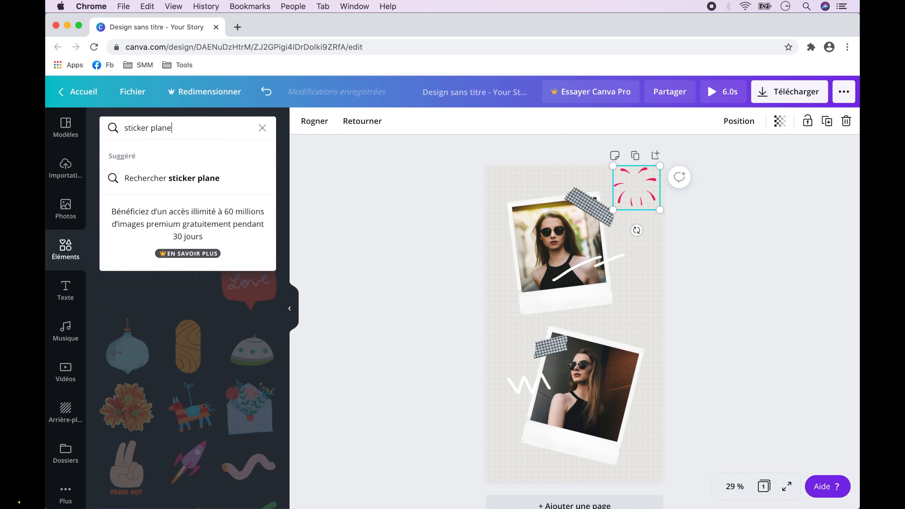
{"action": "key", "text": "Return"}
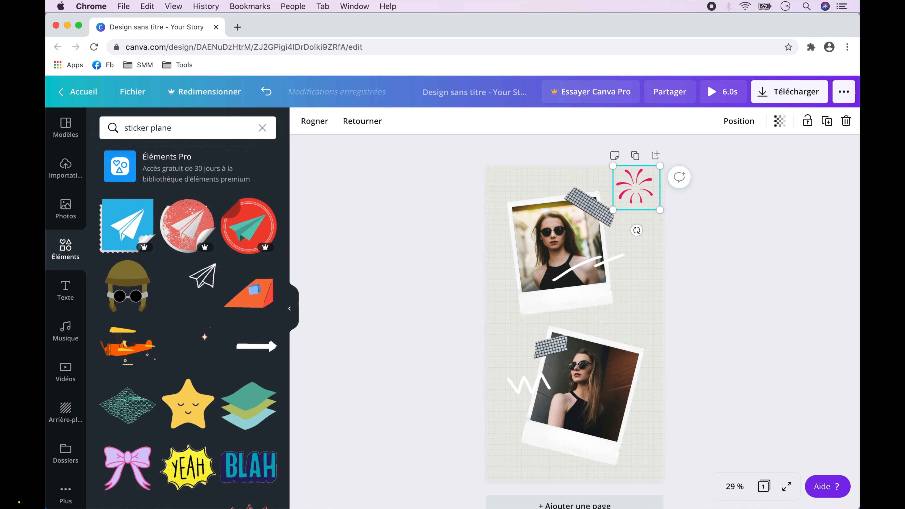
Search the elements for "sticker avion" and clear the search.
{"action": "double_click", "coordinate": [163, 127]}
{"action": "type", "text": "avio"}
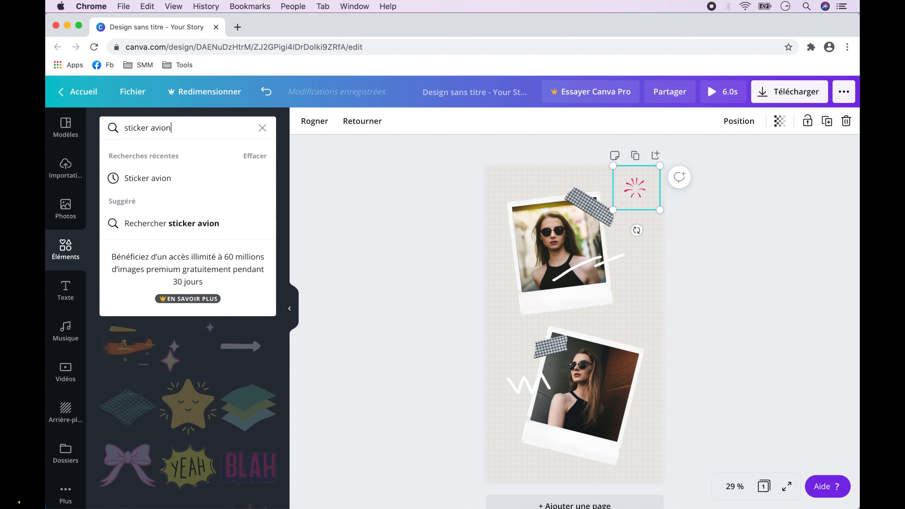
{"action": "key", "text": "Return"}
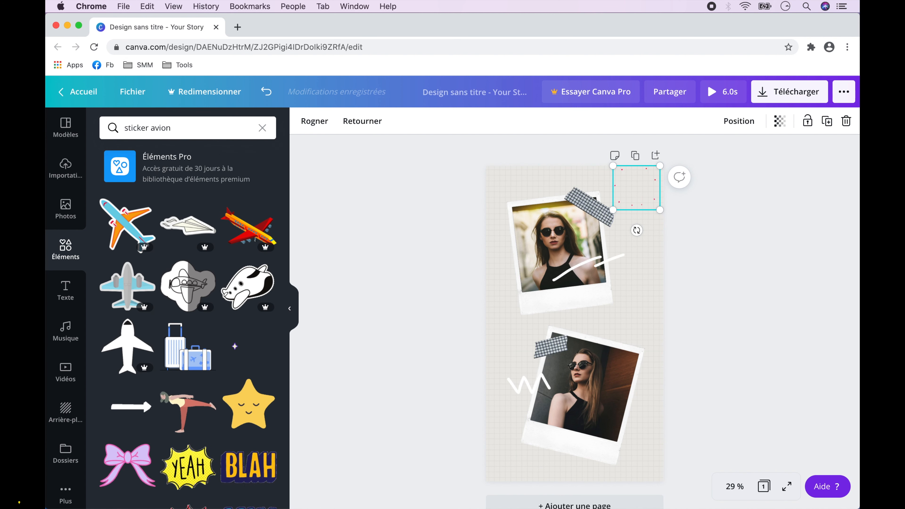
{"action": "left_click", "coordinate": [262, 128]}
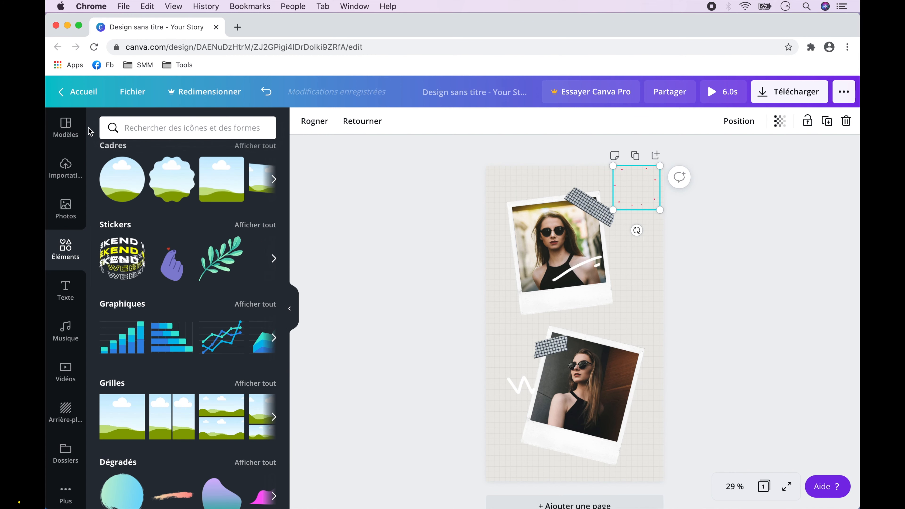
Replace the design with all 8 pages of the "Natural Color 3 Photo Collage Your Story" template from the "Story Instagram clichés" collection.
{"action": "left_click", "coordinate": [67, 127]}
{"action": "left_click", "coordinate": [67, 129]}
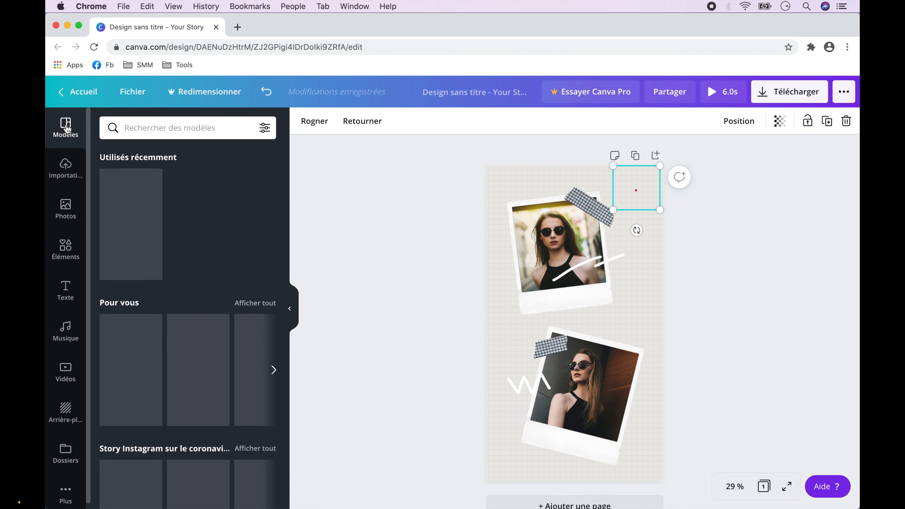
{"action": "scroll", "coordinate": [233, 284], "scroll_direction": "down", "scroll_amount": 20}
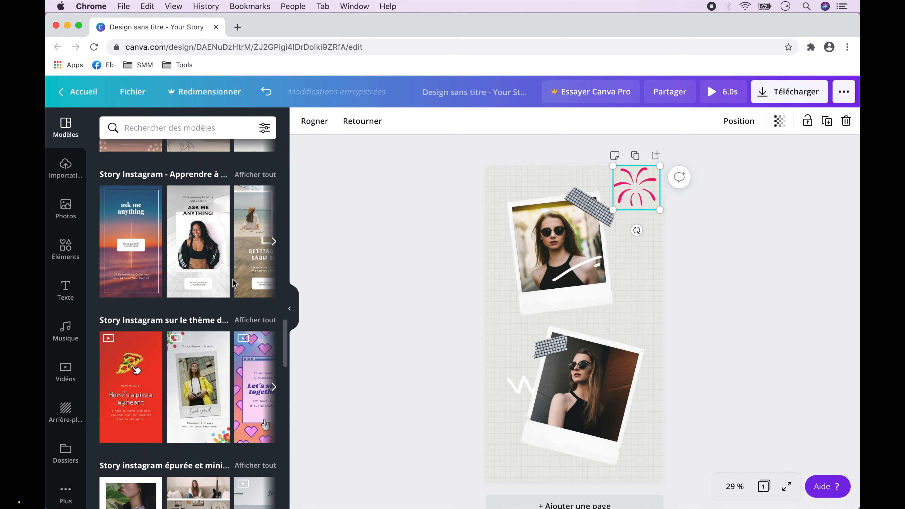
{"action": "scroll", "coordinate": [234, 284], "scroll_direction": "down", "scroll_amount": 10}
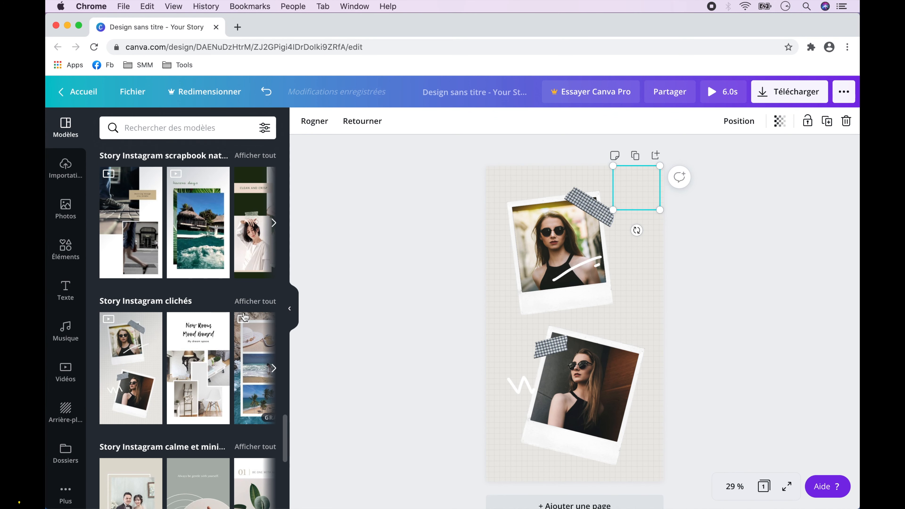
{"action": "left_click", "coordinate": [255, 301]}
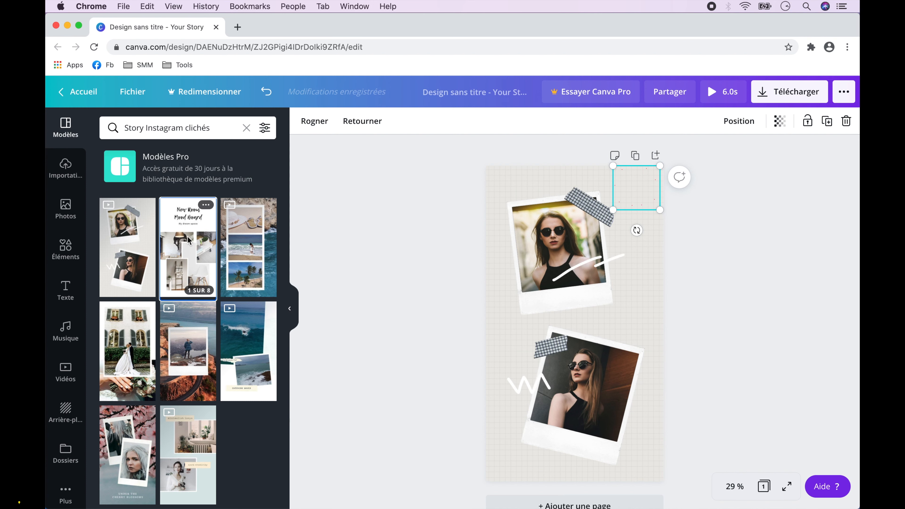
{"action": "left_click", "coordinate": [188, 246]}
{"action": "left_click", "coordinate": [190, 195]}
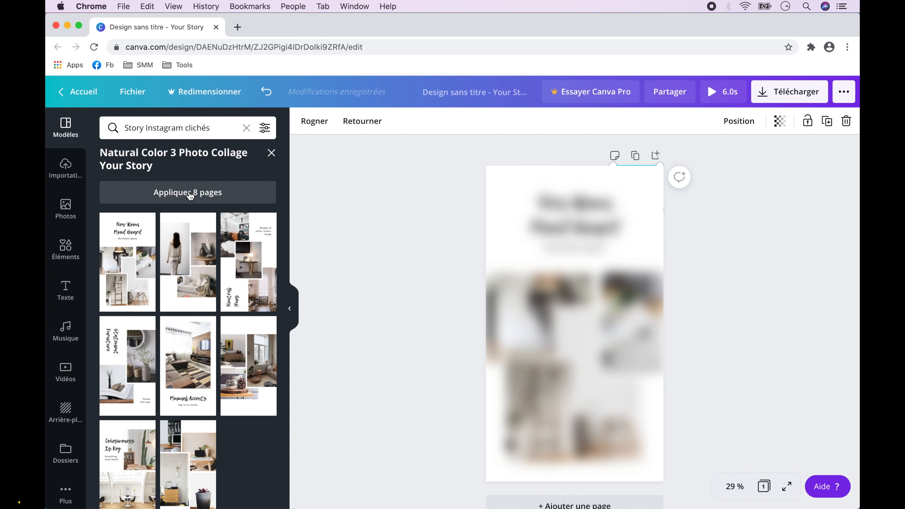
Look through the applied template pages and examine them together in grid view.
{"action": "scroll", "coordinate": [736, 251], "scroll_direction": "down", "scroll_amount": 5}
{"action": "scroll", "coordinate": [736, 251], "scroll_direction": "down", "scroll_amount": 20}
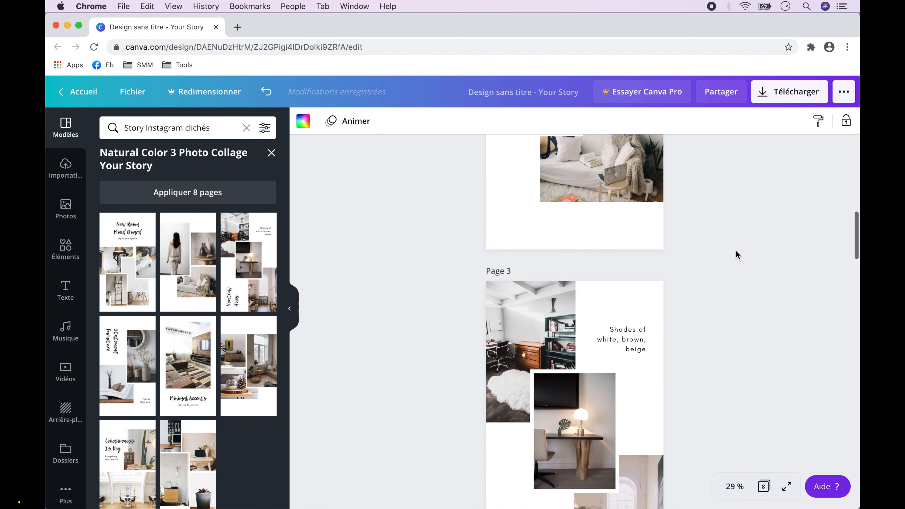
{"action": "scroll", "coordinate": [736, 254], "scroll_direction": "down", "scroll_amount": 8}
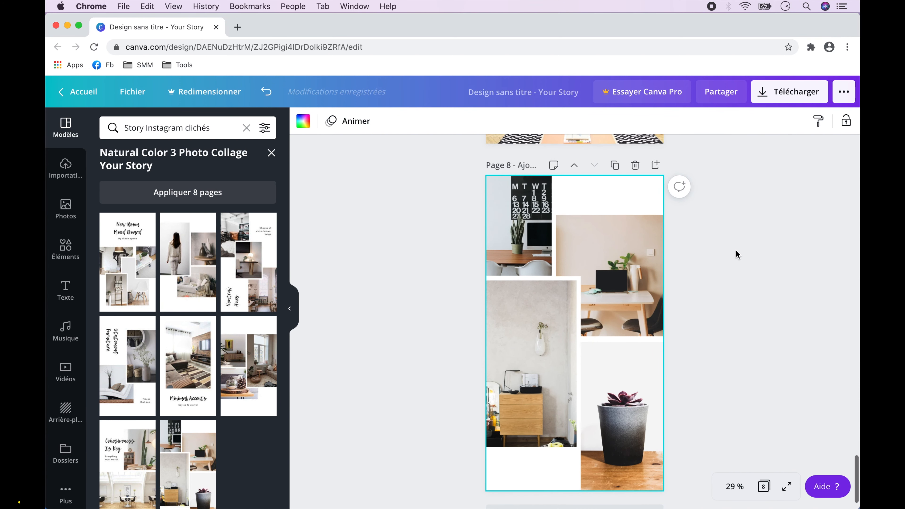
{"action": "scroll", "coordinate": [736, 250], "scroll_direction": "down", "scroll_amount": 2}
{"action": "left_click", "coordinate": [764, 488]}
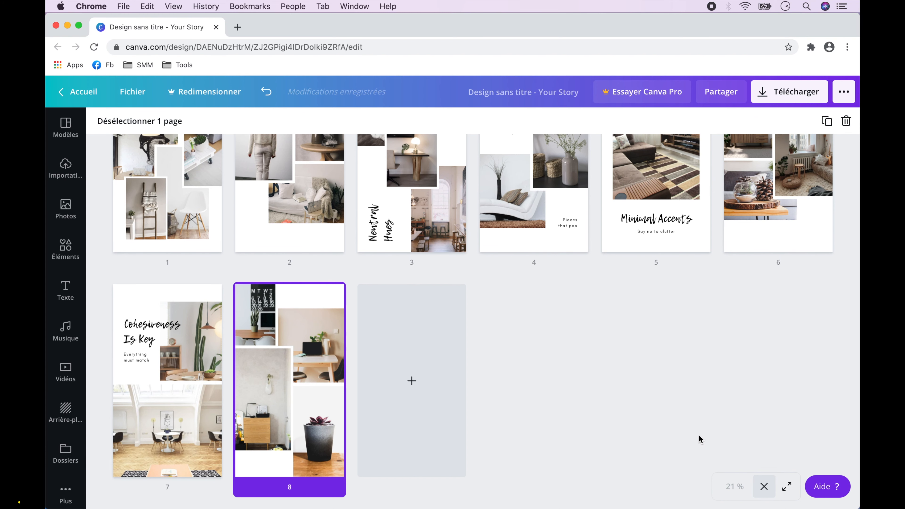
{"action": "scroll", "coordinate": [699, 434], "scroll_direction": "up", "scroll_amount": 3}
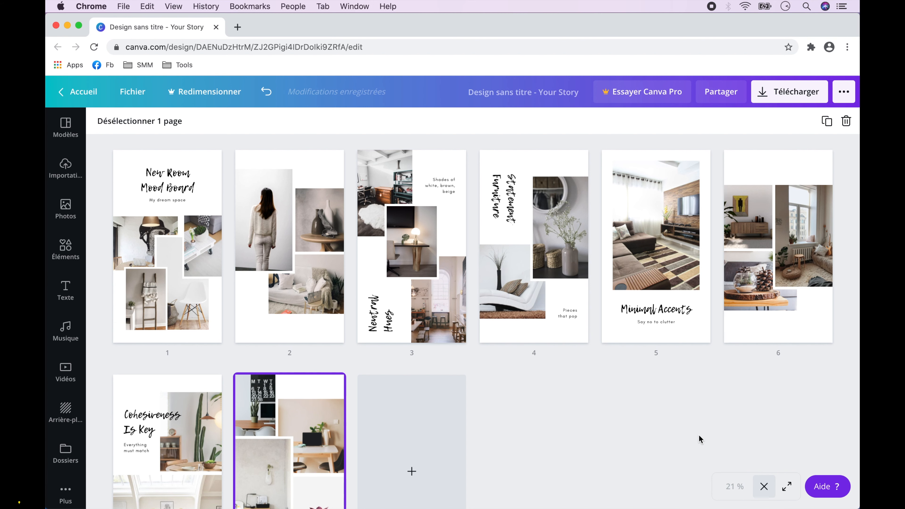
{"action": "scroll", "coordinate": [410, 400], "scroll_direction": "down", "scroll_amount": 3}
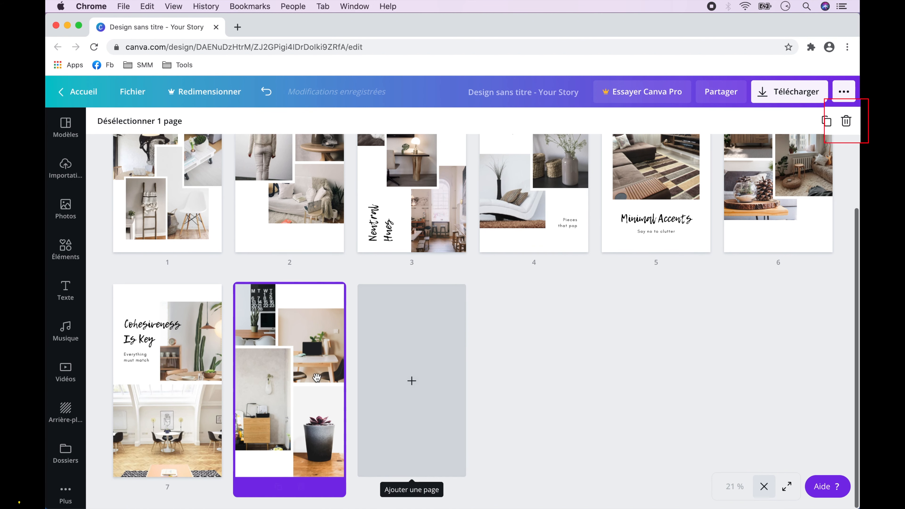
Delete pages 8, 7, 6 and the "Statement Furniture" page from the design and close the grid view.
{"action": "left_click", "coordinate": [846, 121]}
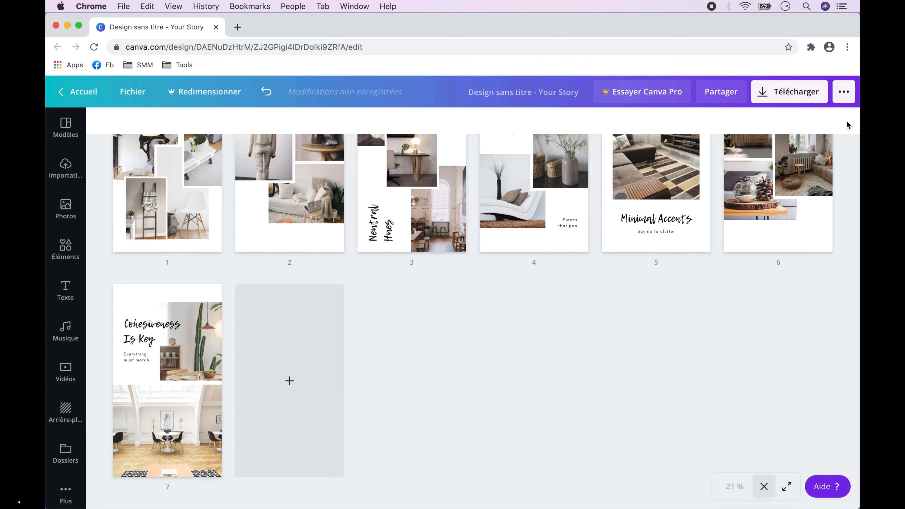
{"action": "left_click", "coordinate": [186, 317]}
{"action": "left_click", "coordinate": [846, 123]}
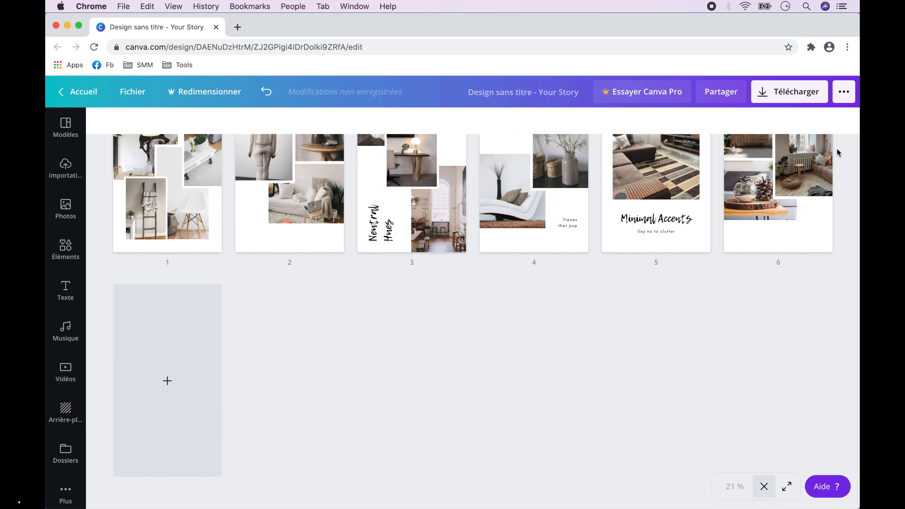
{"action": "left_click", "coordinate": [840, 125]}
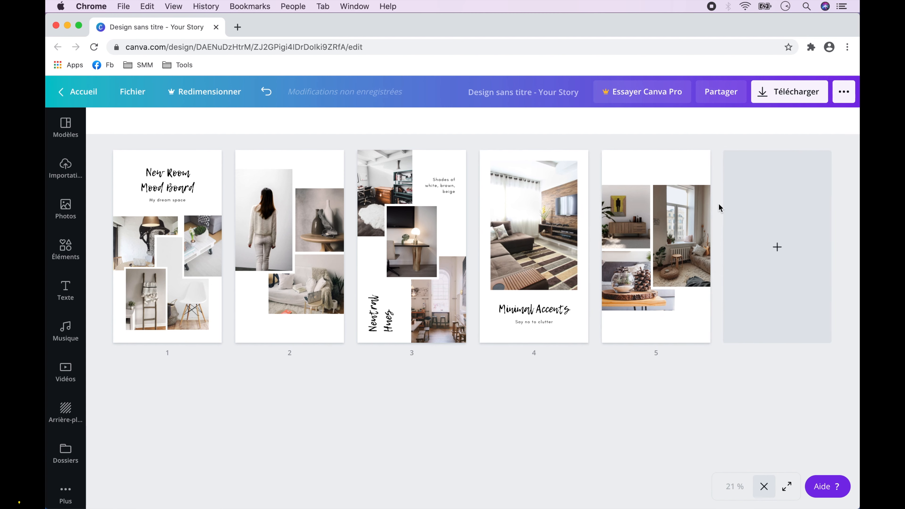
{"action": "left_click", "coordinate": [708, 205]}
{"action": "left_click", "coordinate": [846, 121]}
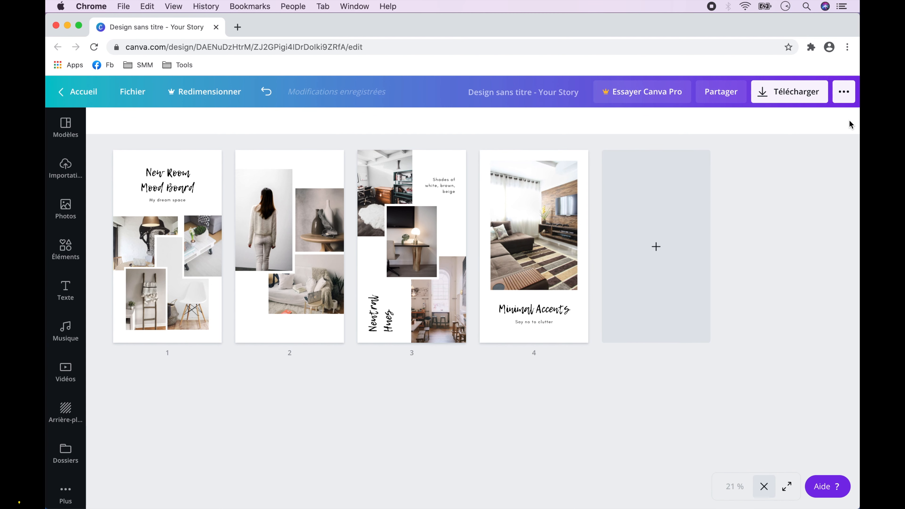
{"action": "left_click", "coordinate": [763, 489]}
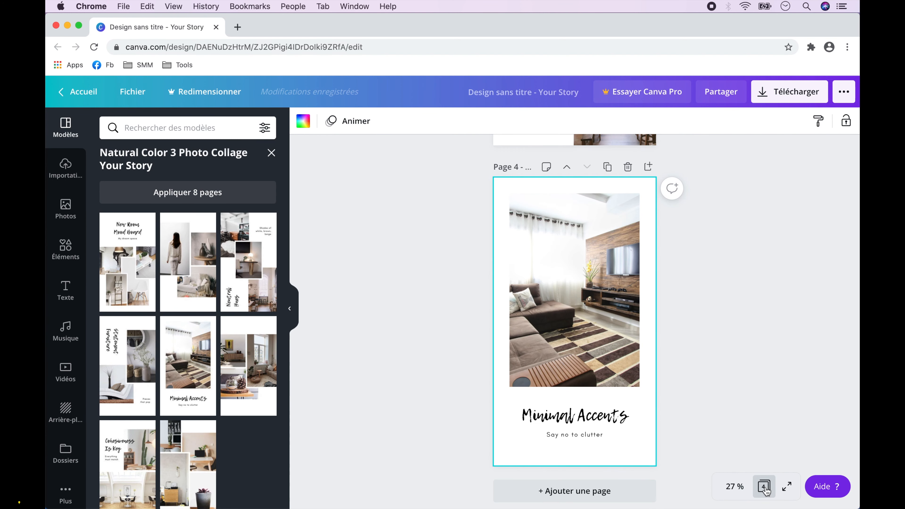
Search the elements for "next sticker", add the pink NEXT arrow to page 1, enlarge it and place it overhanging the page's right edge.
{"action": "scroll", "coordinate": [752, 351], "scroll_direction": "up", "scroll_amount": 20}
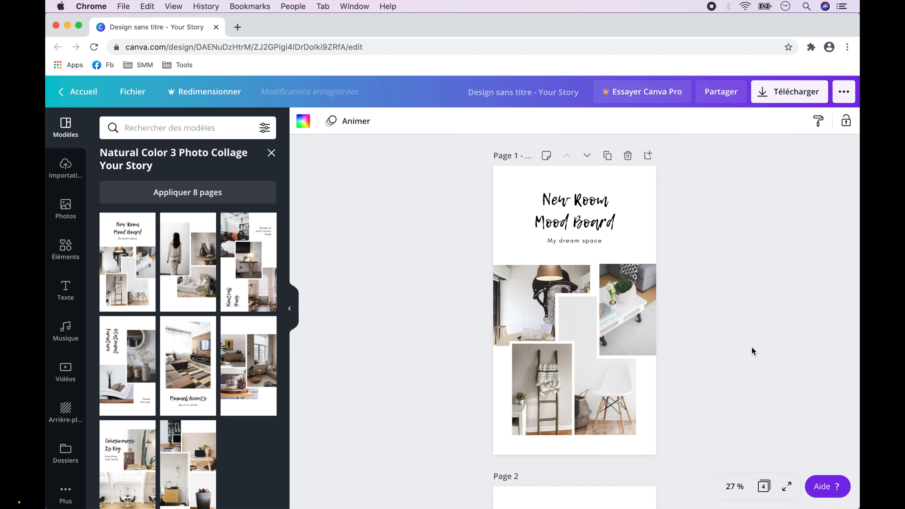
{"action": "left_click", "coordinate": [65, 248]}
{"action": "scroll", "coordinate": [192, 282], "scroll_direction": "down", "scroll_amount": 10}
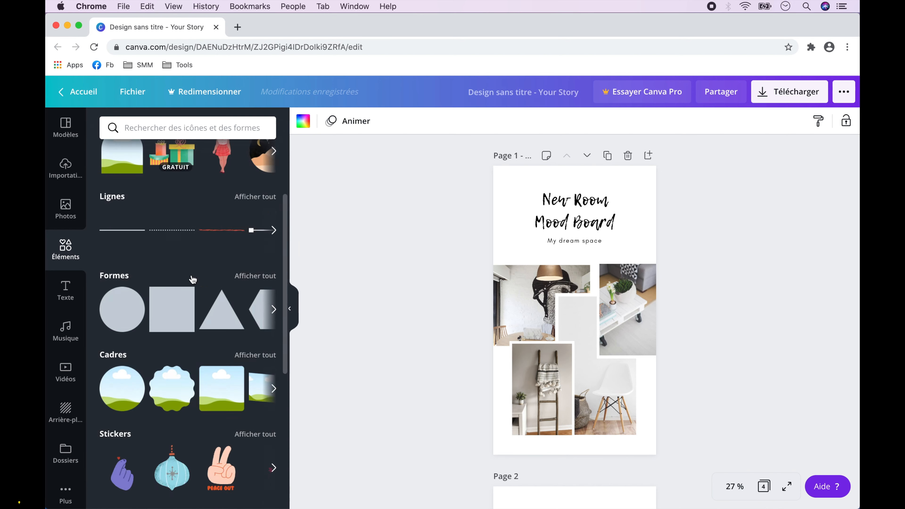
{"action": "left_click", "coordinate": [254, 263]}
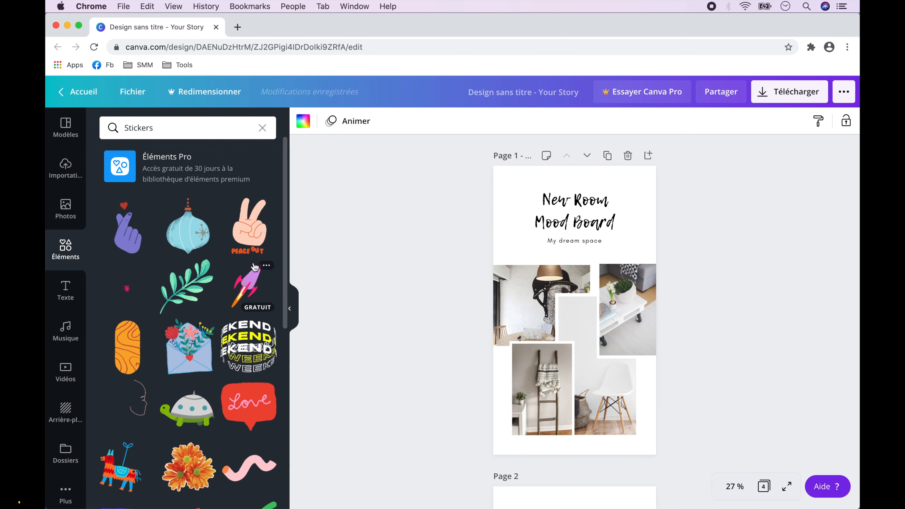
{"action": "left_click", "coordinate": [189, 131]}
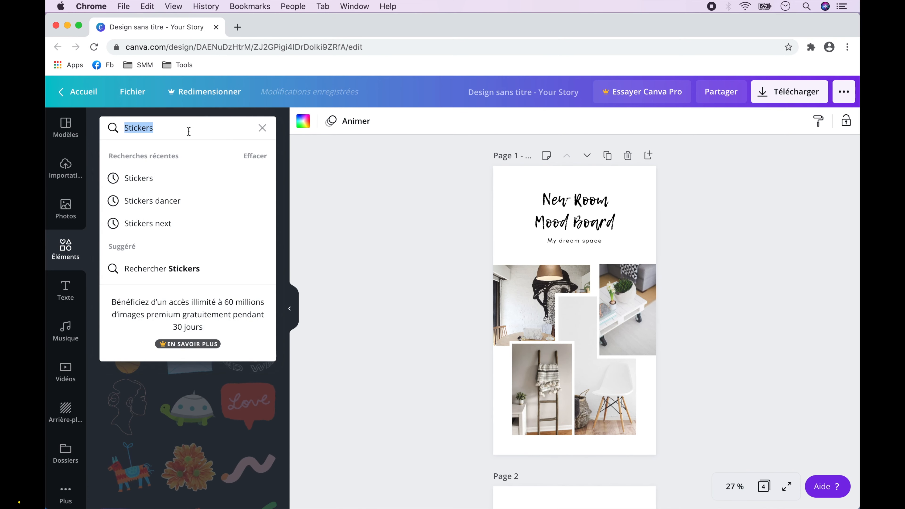
{"action": "type", "text": "next sticker"}
{"action": "key", "text": "Return"}
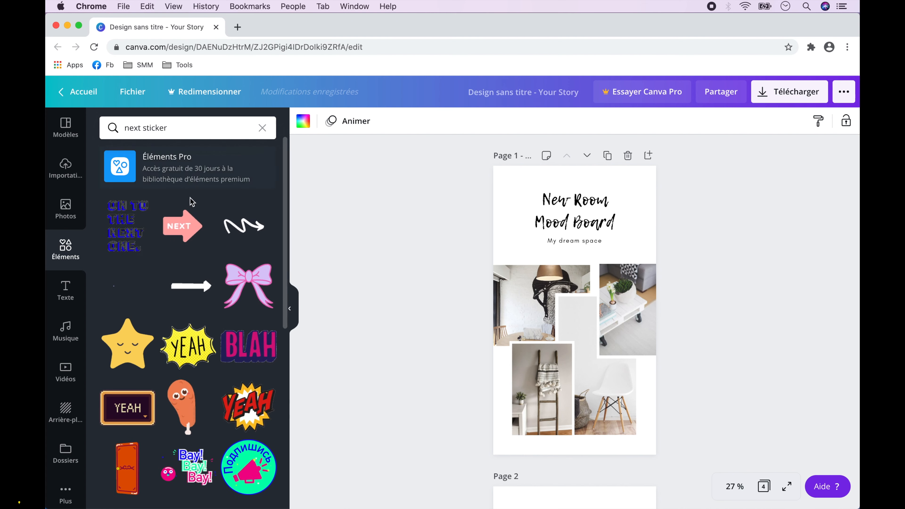
{"action": "mouse_move", "coordinate": [189, 231]}
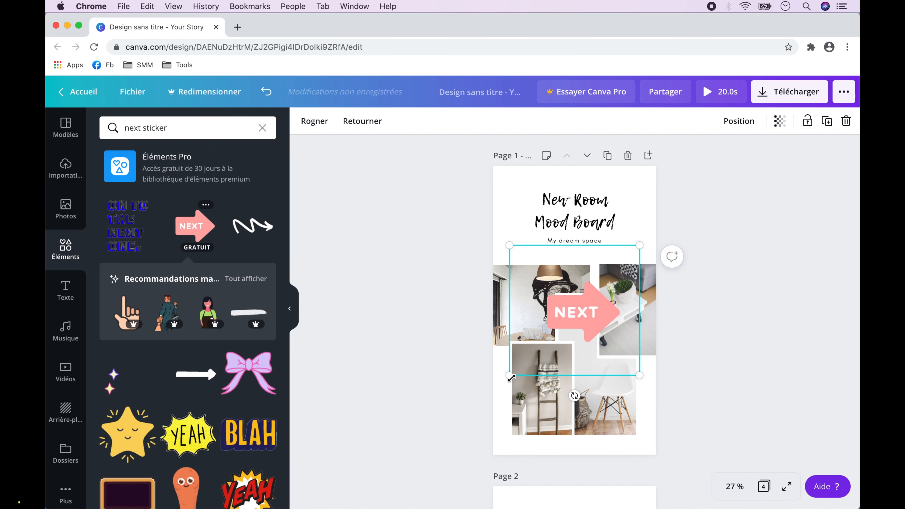
{"action": "left_click_drag", "start_coordinate": [510, 375], "coordinate": [485, 419]}
{"action": "left_click_drag", "start_coordinate": [560, 330], "coordinate": [653, 380]}
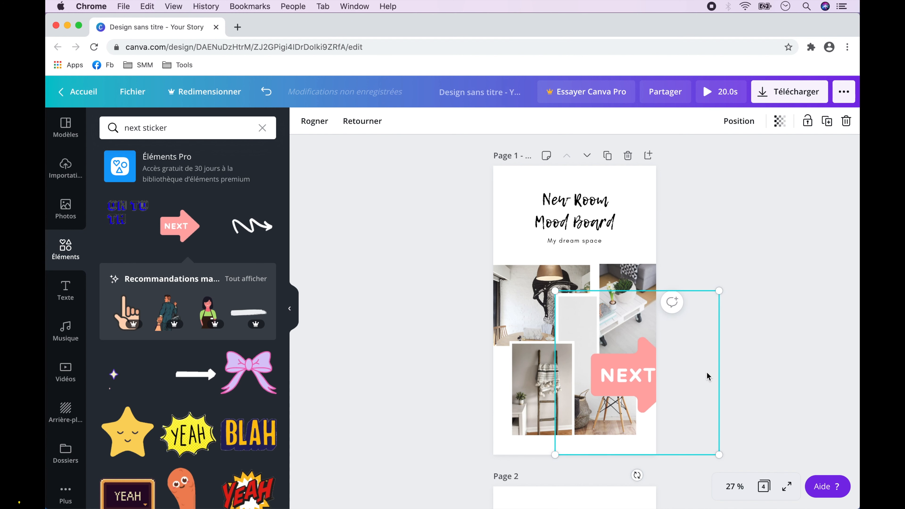
{"action": "scroll", "coordinate": [708, 376], "scroll_direction": "down", "scroll_amount": 6}
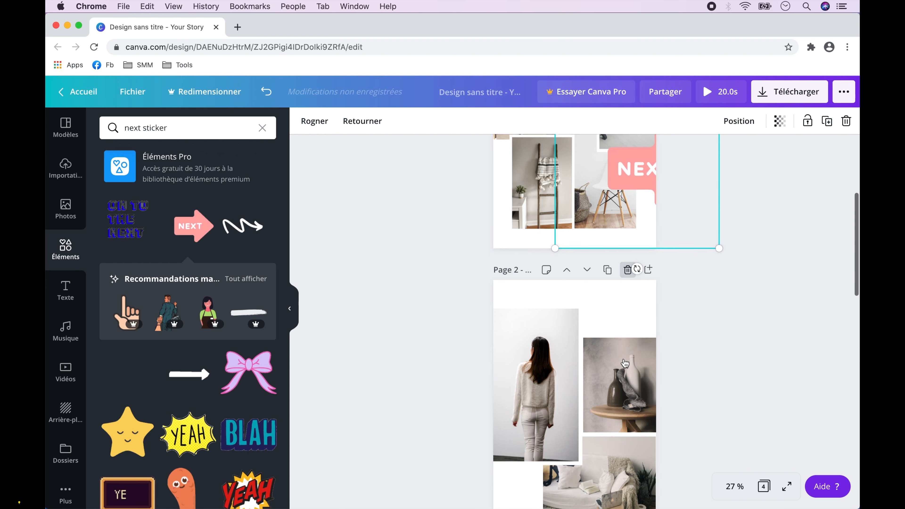
Crop the duplicate NEXT arrow on page 1 so that only the part overhanging the page's right edge is kept.
{"action": "scroll", "coordinate": [625, 363], "scroll_direction": "down", "scroll_amount": 3}
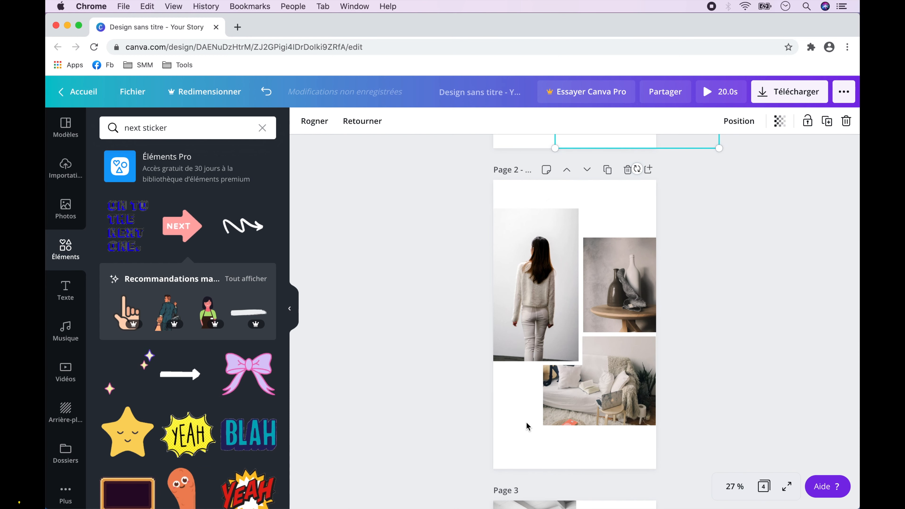
{"action": "scroll", "coordinate": [527, 426], "scroll_direction": "up", "scroll_amount": 7}
{"action": "left_click", "coordinate": [621, 310]}
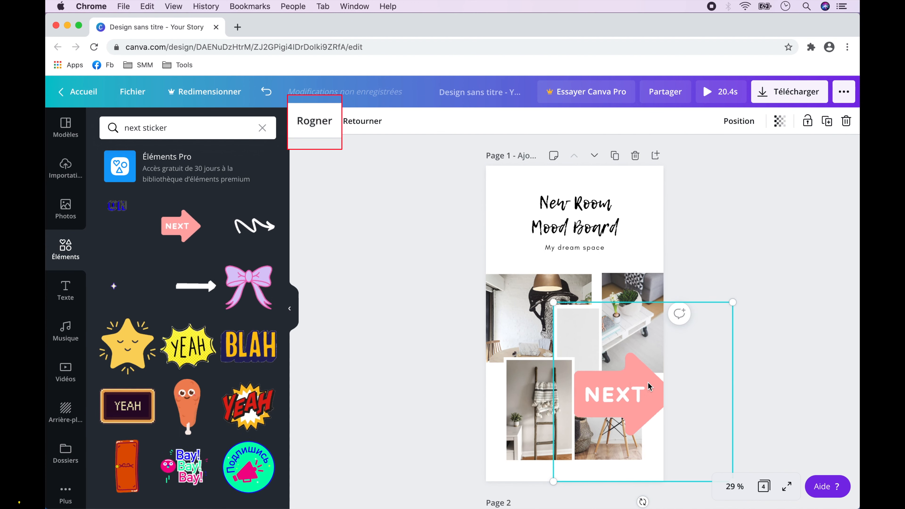
{"action": "left_click", "coordinate": [314, 123]}
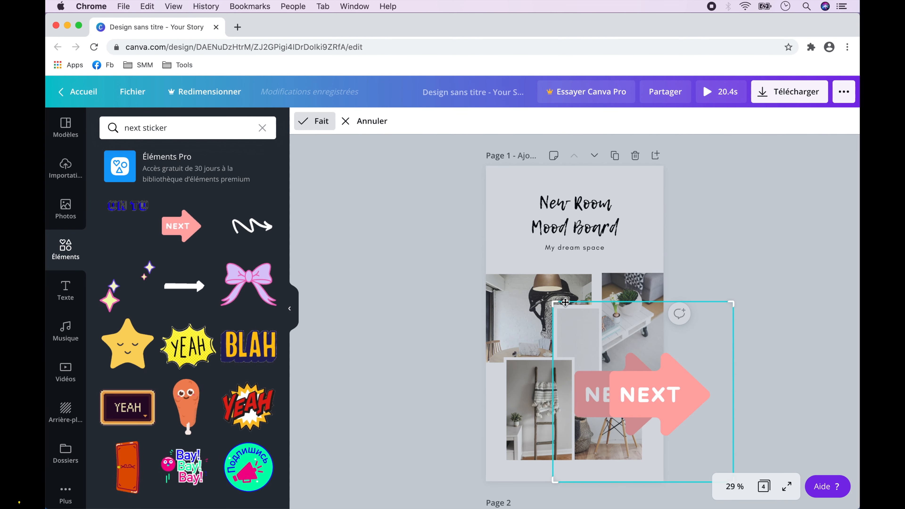
{"action": "left_click_drag", "start_coordinate": [583, 302], "coordinate": [663, 302]}
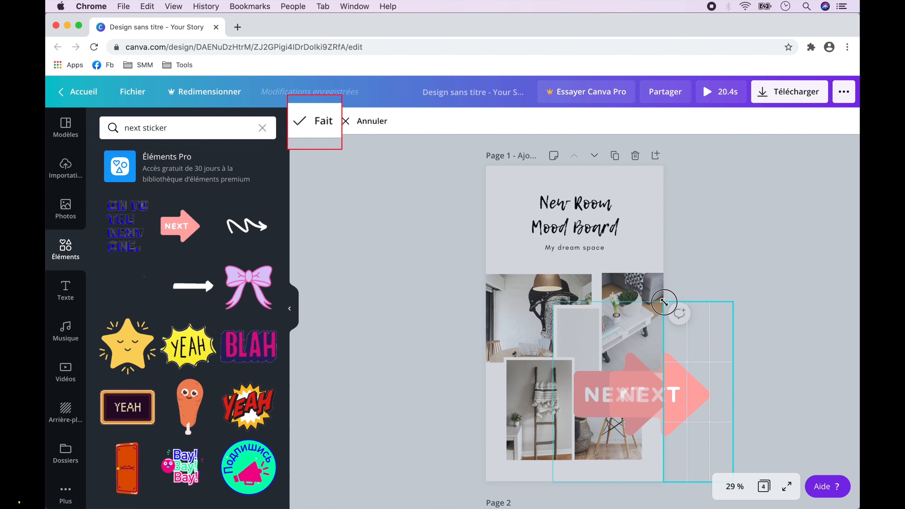
{"action": "left_click", "coordinate": [316, 124]}
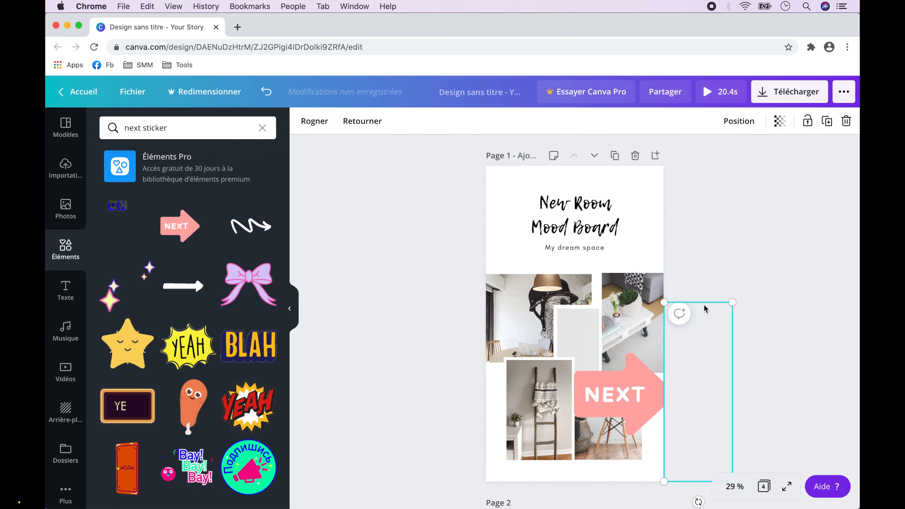
Move the cropped arrow piece to page 2 against its left edge, level with the arrow on page 1, and check both pages.
{"action": "scroll", "coordinate": [705, 309], "scroll_direction": "down", "scroll_amount": 5}
{"action": "left_click_drag", "start_coordinate": [707, 213], "coordinate": [582, 453]}
{"action": "scroll", "coordinate": [534, 406], "scroll_direction": "down", "scroll_amount": 7}
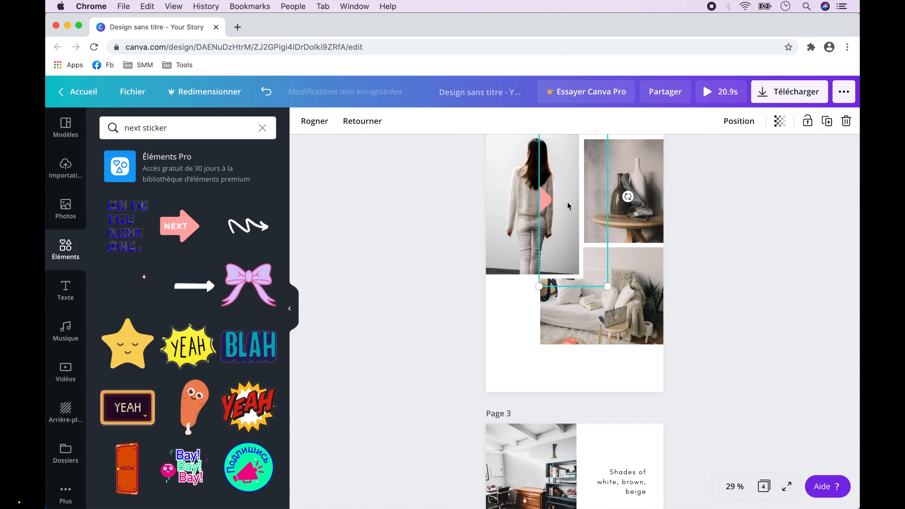
{"action": "left_click_drag", "start_coordinate": [566, 202], "coordinate": [513, 307]}
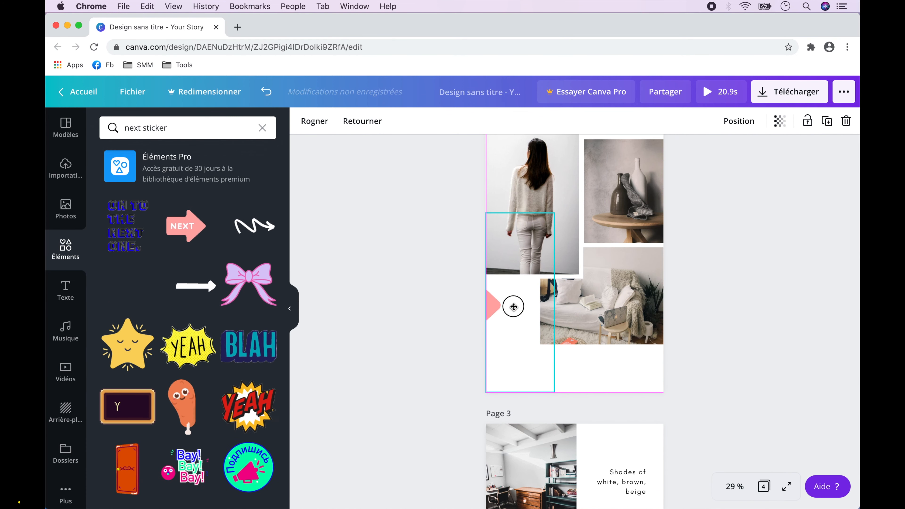
{"action": "left_click", "coordinate": [433, 285]}
{"action": "scroll", "coordinate": [804, 256], "scroll_direction": "up", "scroll_amount": 3}
{"action": "scroll", "coordinate": [805, 257], "scroll_direction": "up", "scroll_amount": 3}
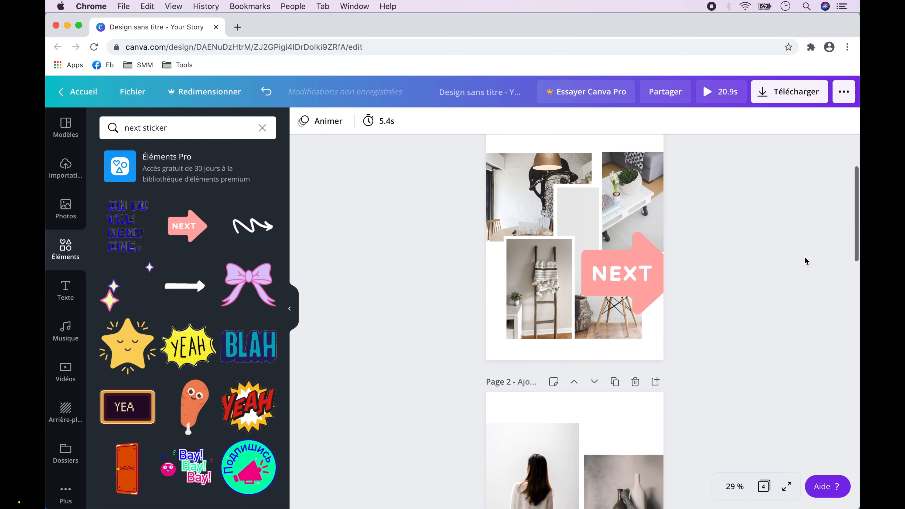
{"action": "scroll", "coordinate": [805, 258], "scroll_direction": "down", "scroll_amount": 6}
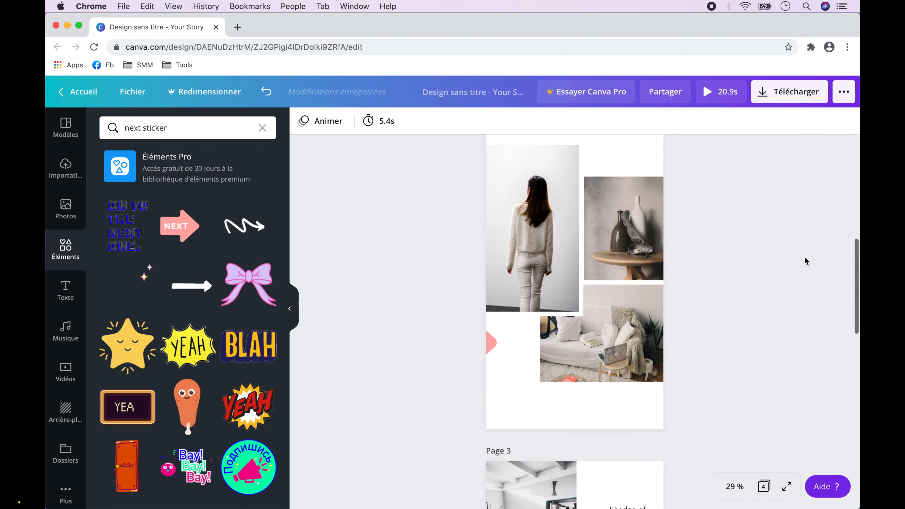
{"action": "scroll", "coordinate": [805, 257], "scroll_direction": "up", "scroll_amount": 5}
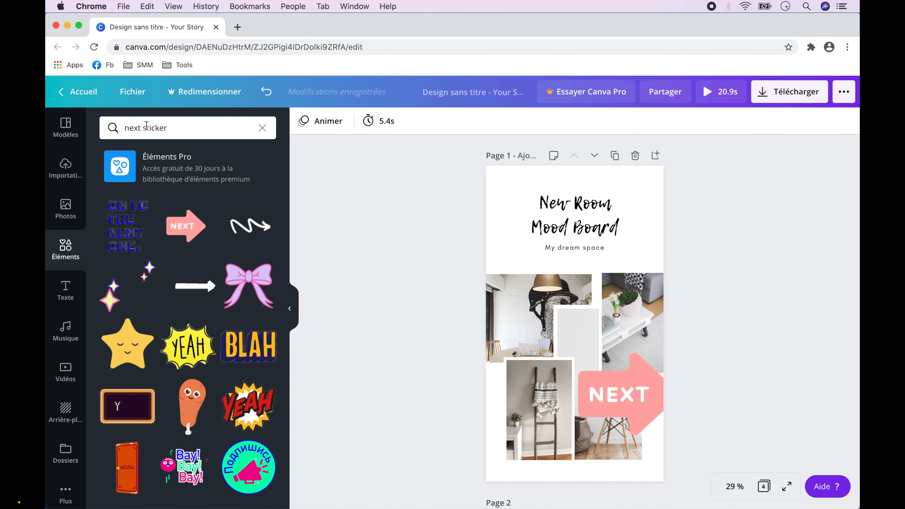
Search the elements for "sticker line", add the white zigzag line to page 1, shrink it and place it near the title.
{"action": "triple_click", "coordinate": [166, 128]}
{"action": "type", "text": "sticker line"}
{"action": "key", "text": "Return"}
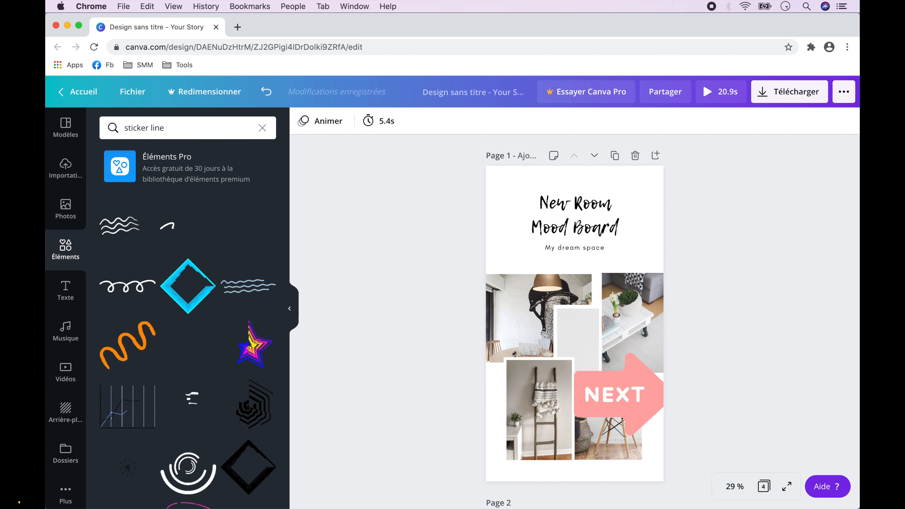
{"action": "scroll", "coordinate": [179, 292], "scroll_direction": "down", "scroll_amount": 10}
{"action": "left_click", "coordinate": [185, 291]}
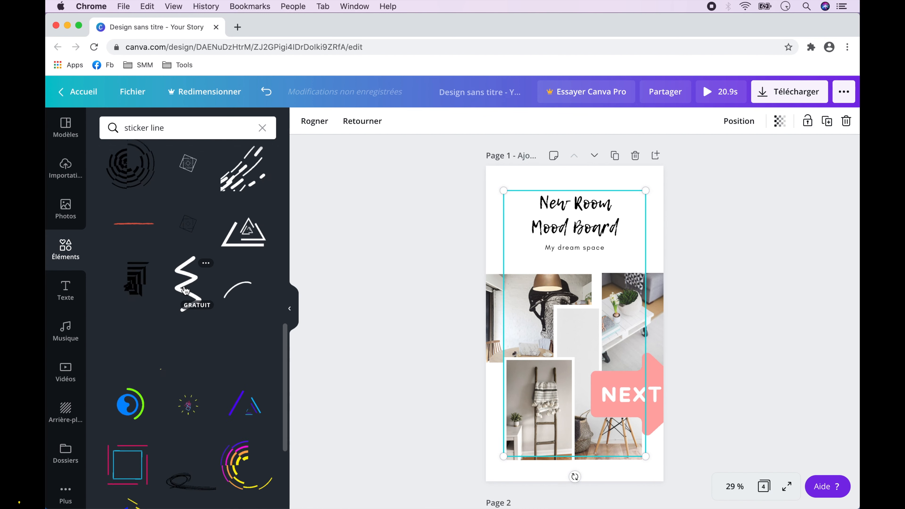
{"action": "left_click_drag", "start_coordinate": [503, 190], "coordinate": [548, 274]}
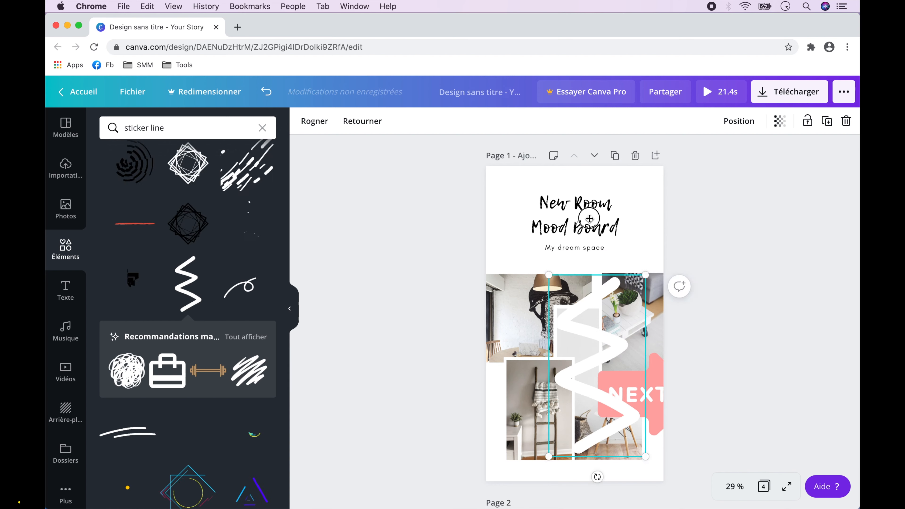
{"action": "left_click_drag", "start_coordinate": [589, 333], "coordinate": [590, 219]}
{"action": "left_click_drag", "start_coordinate": [597, 362], "coordinate": [505, 253]}
Undo the accidental move of the title text on page 1 and reposition the white zigzag line over the title.
{"action": "left_click_drag", "start_coordinate": [604, 242], "coordinate": [584, 208]}
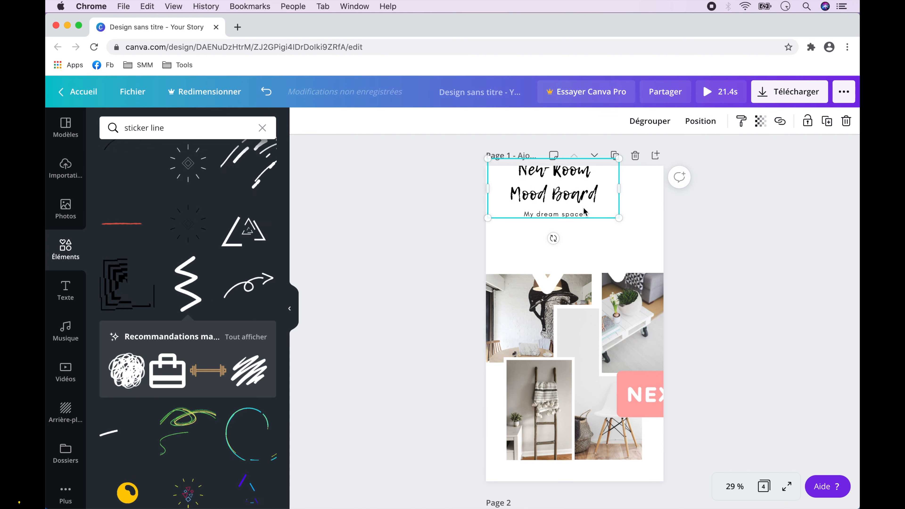
{"action": "key", "text": "super+z"}
{"action": "left_click_drag", "start_coordinate": [620, 267], "coordinate": [596, 229]}
{"action": "left_click", "coordinate": [738, 121]}
{"action": "left_click", "coordinate": [431, 217]}
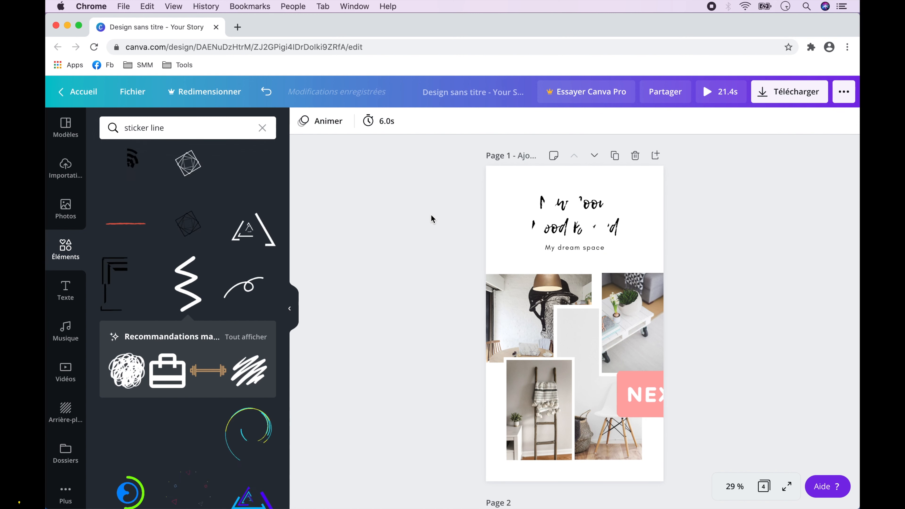
Import Sticker-papillon-001.gif from the Finder's Sticker folder onto page 2 and enlarge it to cover the whole page.
{"action": "scroll", "coordinate": [430, 215], "scroll_direction": "down", "scroll_amount": 10}
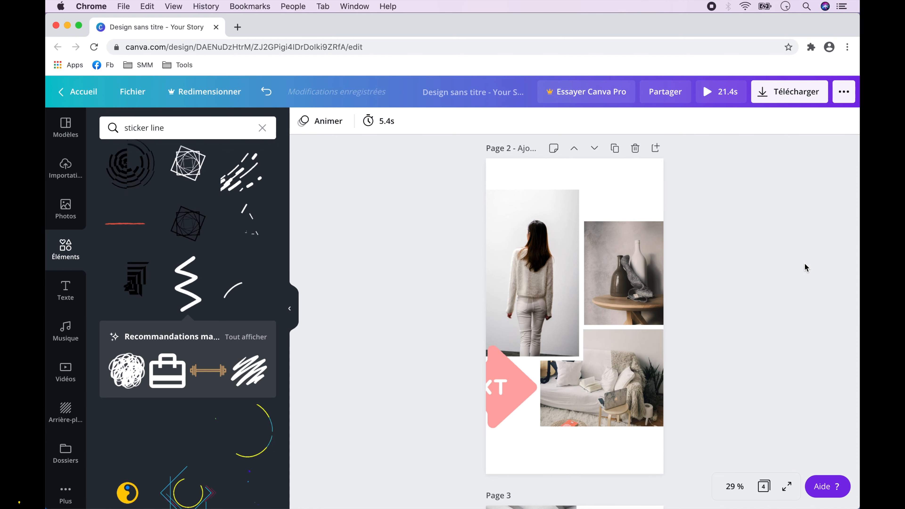
{"action": "key", "text": "super+Tab"}
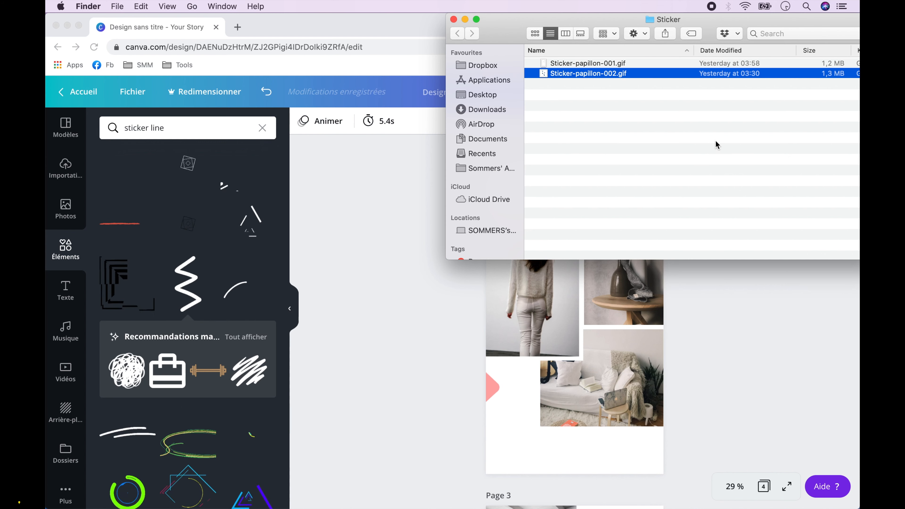
{"action": "left_click_drag", "start_coordinate": [600, 64], "coordinate": [554, 358]}
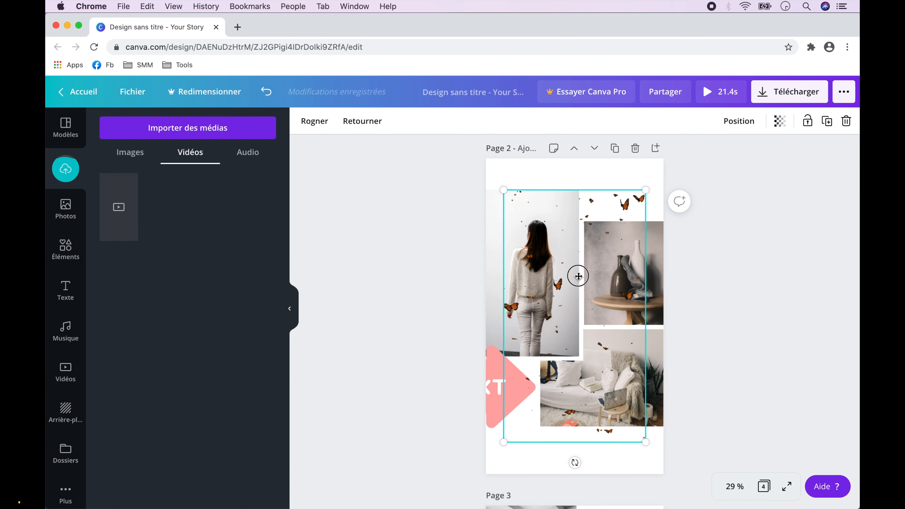
{"action": "left_click_drag", "start_coordinate": [576, 275], "coordinate": [589, 262]}
{"action": "left_click_drag", "start_coordinate": [520, 425], "coordinate": [486, 483]}
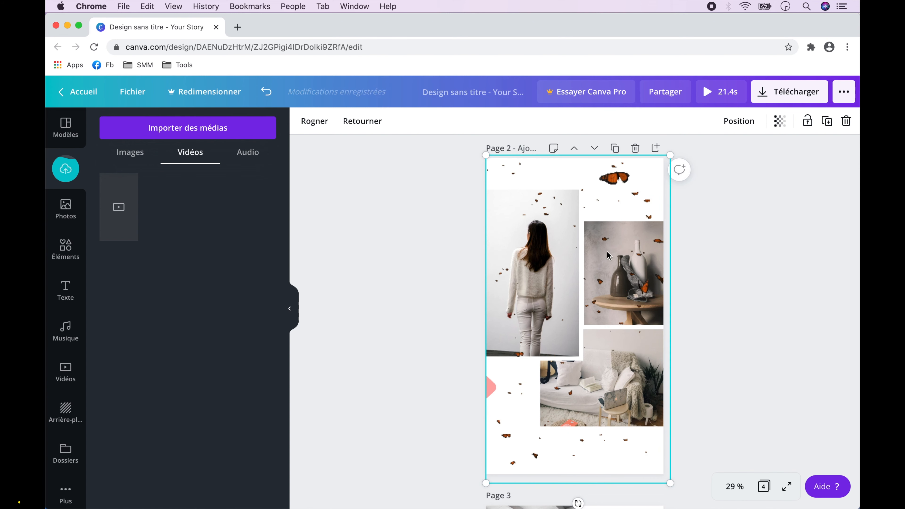
Duplicate the orange butterfly sticker on page 2, shrink one copy and arrange the copies to spread butterflies across the page.
{"action": "left_click_drag", "start_coordinate": [538, 278], "coordinate": [493, 287]}
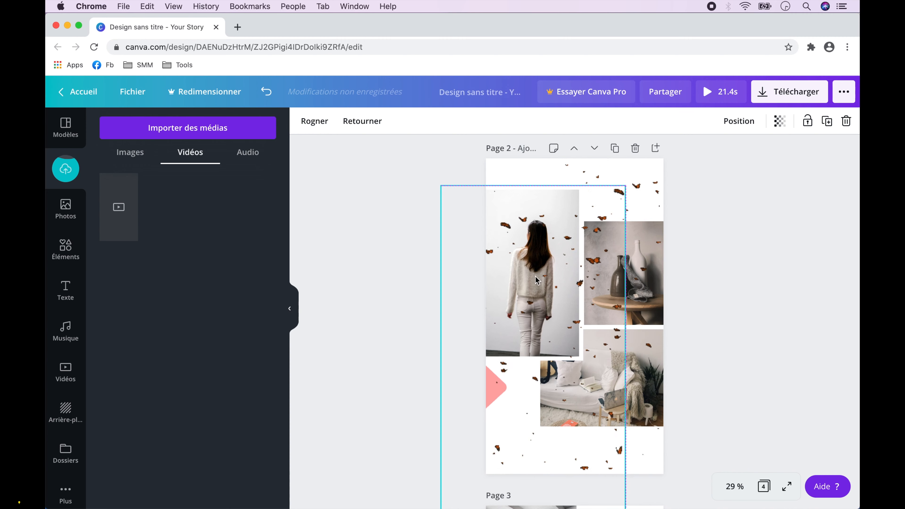
{"action": "left_click_drag", "start_coordinate": [441, 186], "coordinate": [509, 306]}
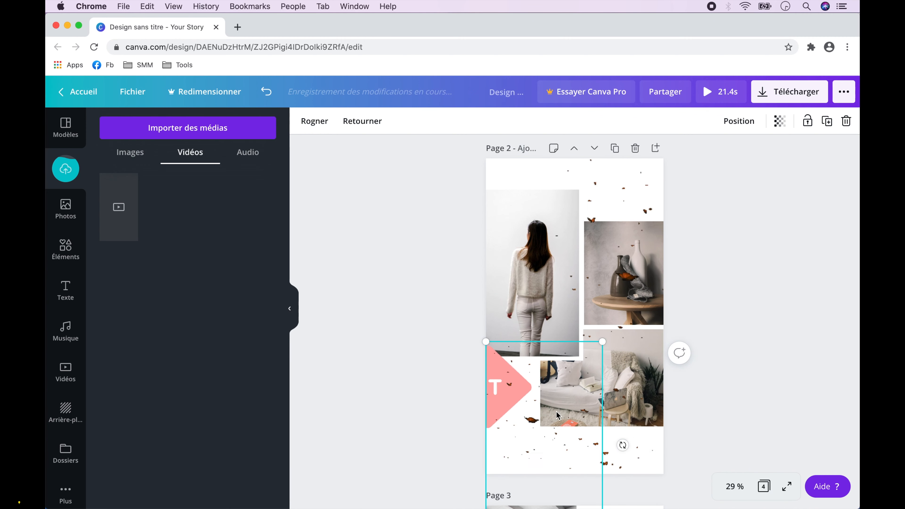
{"action": "left_click_drag", "start_coordinate": [560, 384], "coordinate": [545, 75]}
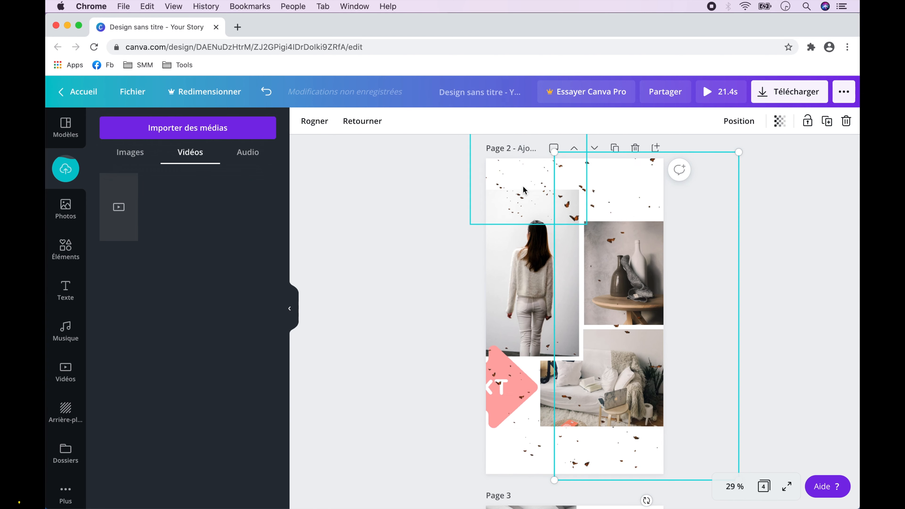
{"action": "left_click_drag", "start_coordinate": [523, 186], "coordinate": [444, 344]}
{"action": "left_click", "coordinate": [570, 365]}
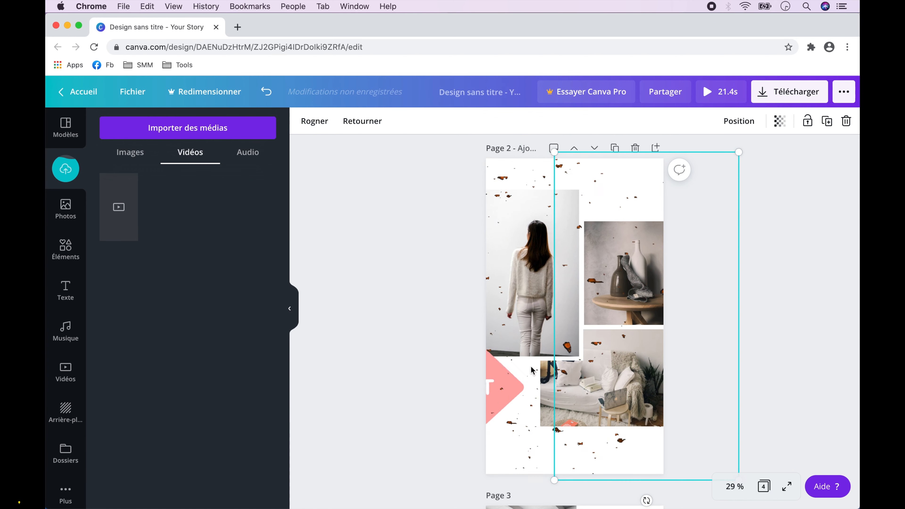
{"action": "left_click", "coordinate": [511, 391]}
{"action": "left_click", "coordinate": [735, 301]}
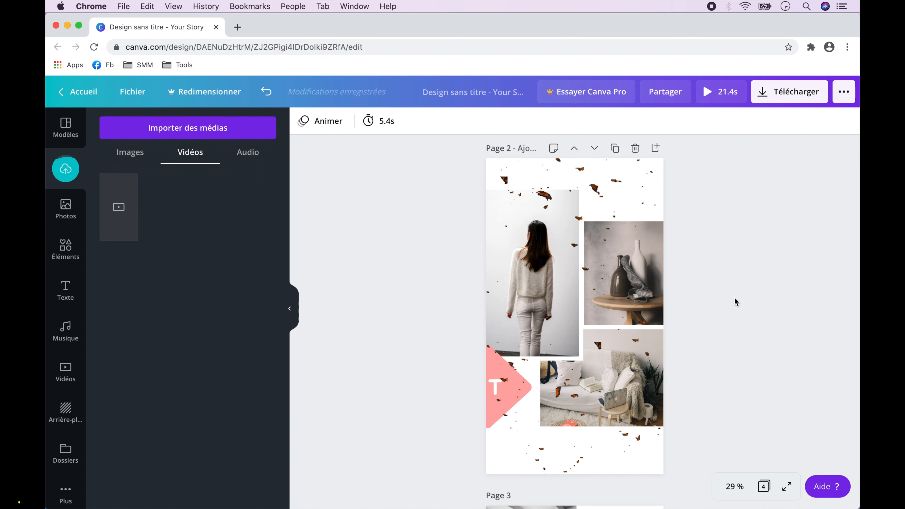
Browse the "Cadres" frames in the elements and add the smartphone frame over the lower left of page 3.
{"action": "scroll", "coordinate": [736, 302], "scroll_direction": "down", "scroll_amount": 10}
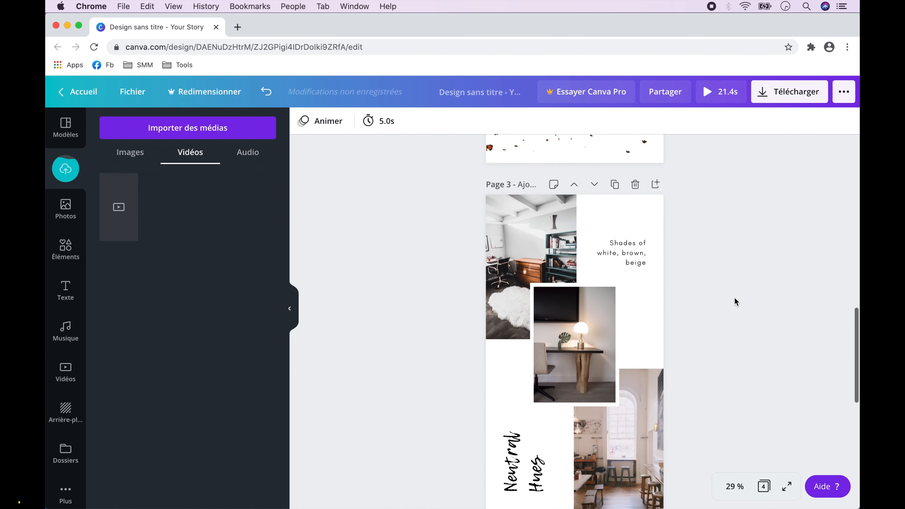
{"action": "scroll", "coordinate": [736, 302], "scroll_direction": "down", "scroll_amount": 2}
{"action": "left_click", "coordinate": [62, 250]}
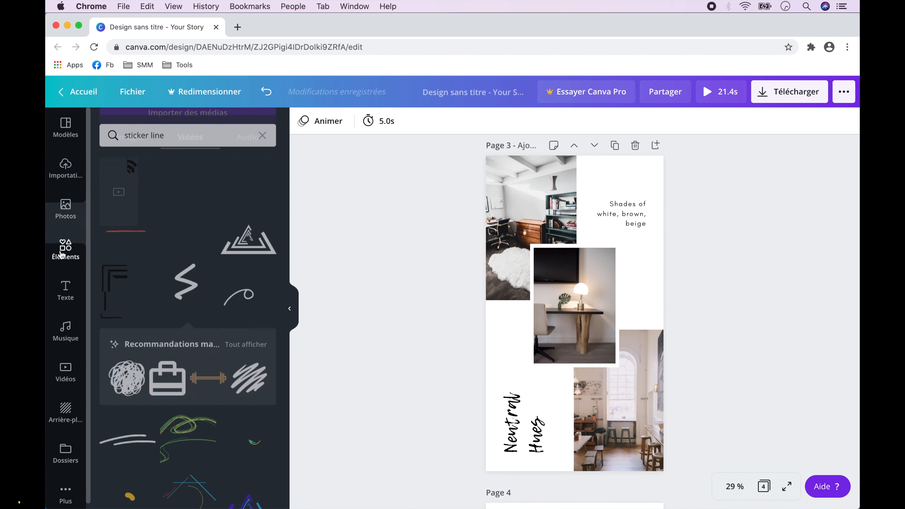
{"action": "left_click", "coordinate": [62, 254]}
{"action": "left_click", "coordinate": [245, 162]}
{"action": "scroll", "coordinate": [211, 291], "scroll_direction": "down", "scroll_amount": 10}
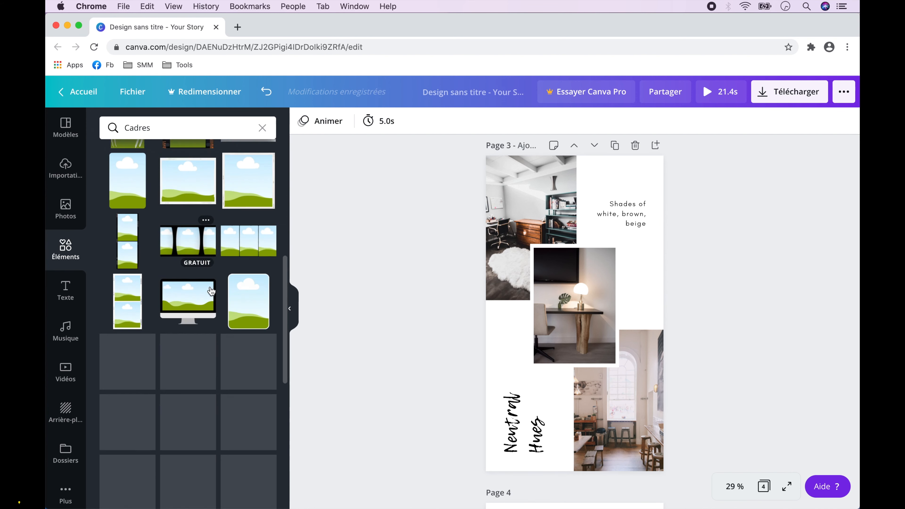
{"action": "left_click_drag", "start_coordinate": [181, 218], "coordinate": [531, 357]}
Fill the smartphone frame on page 3 with a copy of the central desk-and-lamp photo.
{"action": "left_click", "coordinate": [593, 297]}
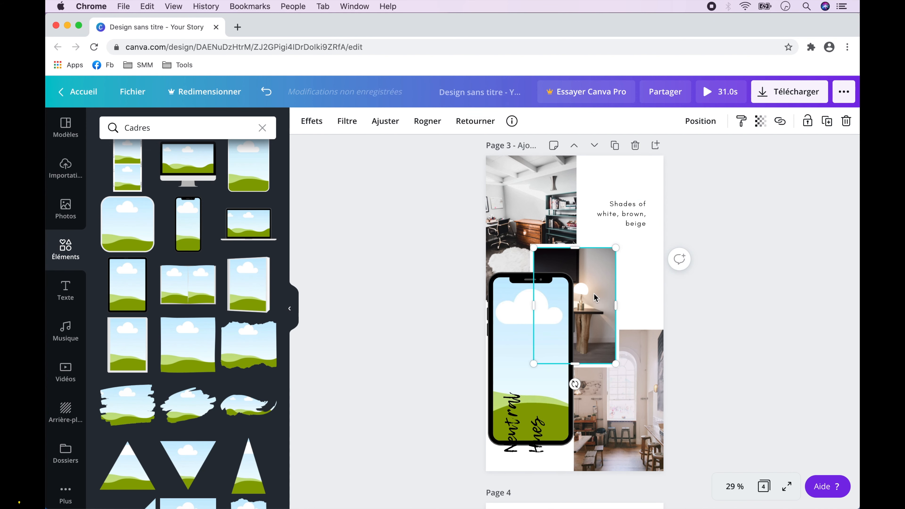
{"action": "left_click_drag", "start_coordinate": [594, 297], "coordinate": [540, 331]}
{"action": "left_click_drag", "start_coordinate": [538, 335], "coordinate": [569, 317]}
Tilt the smartphone frame clockwise, resize it and position it overlapping the central desk photo on page 3.
{"action": "left_click_drag", "start_coordinate": [562, 453], "coordinate": [531, 454]}
{"action": "left_click_drag", "start_coordinate": [541, 248], "coordinate": [549, 291]}
{"action": "left_click_drag", "start_coordinate": [551, 317], "coordinate": [546, 296]}
{"action": "left_click_drag", "start_coordinate": [575, 415], "coordinate": [580, 431]}
{"action": "left_click_drag", "start_coordinate": [553, 360], "coordinate": [546, 353]}
{"action": "left_click_drag", "start_coordinate": [535, 262], "coordinate": [530, 238]}
{"action": "left_click_drag", "start_coordinate": [547, 311], "coordinate": [547, 328]}
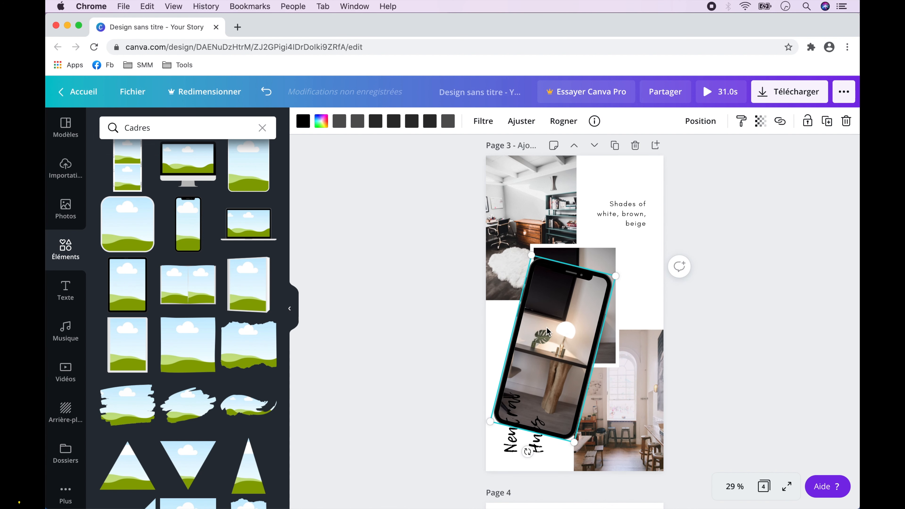
{"action": "left_click", "coordinate": [743, 317]}
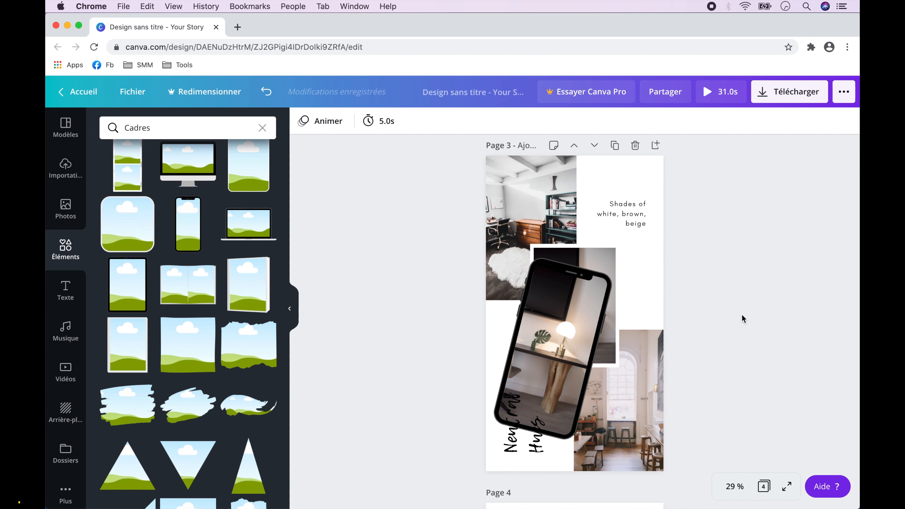
Import Sticker-papillon-002.gif from the Finder's Sticker folder onto page 3 and place the blue butterflies over the phone frame.
{"action": "key", "text": "super+Tab"}
{"action": "left_click", "coordinate": [612, 74]}
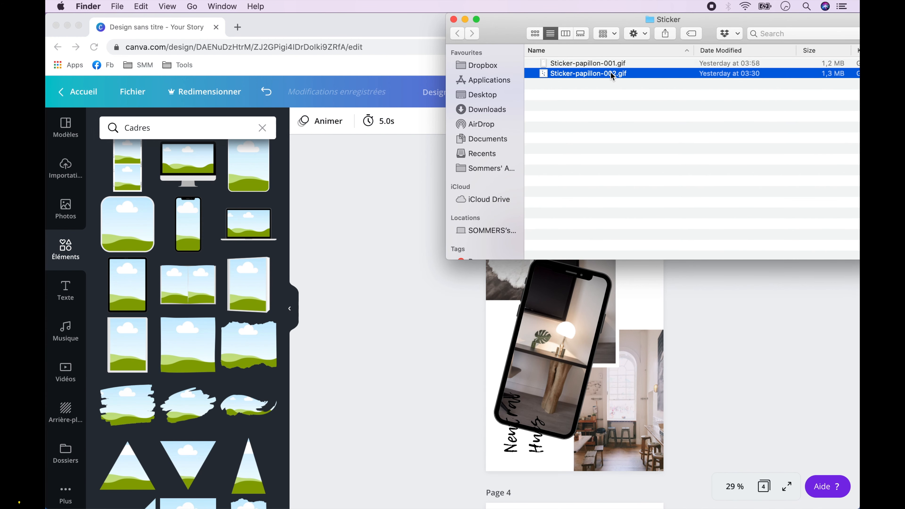
{"action": "left_click_drag", "start_coordinate": [591, 75], "coordinate": [543, 344]}
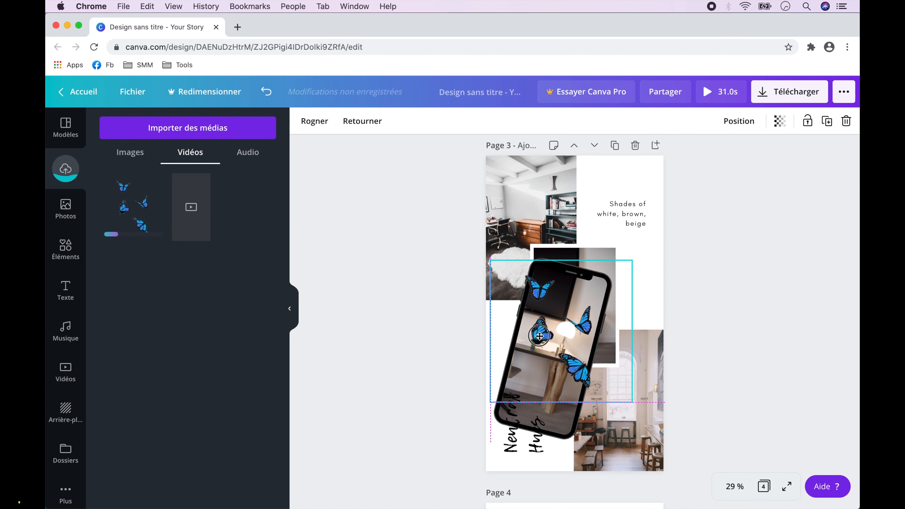
Delete the "Neutral Hues" text from page 3 and slightly enlarge the tilted smartphone frame.
{"action": "left_click", "coordinate": [514, 430]}
{"action": "key", "text": "BackSpace"}
{"action": "left_click", "coordinate": [517, 418]}
{"action": "left_click_drag", "start_coordinate": [533, 255], "coordinate": [529, 250]}
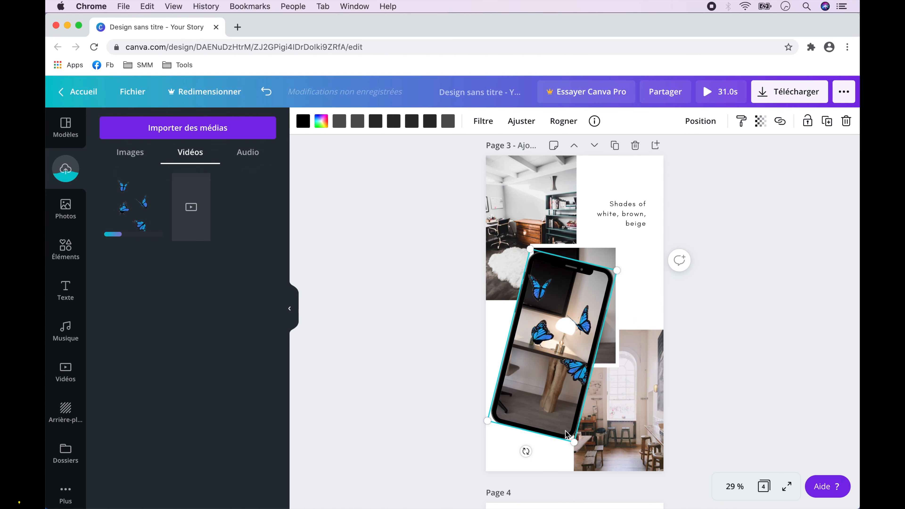
{"action": "left_click_drag", "start_coordinate": [573, 443], "coordinate": [579, 451]}
{"action": "left_click", "coordinate": [727, 366]}
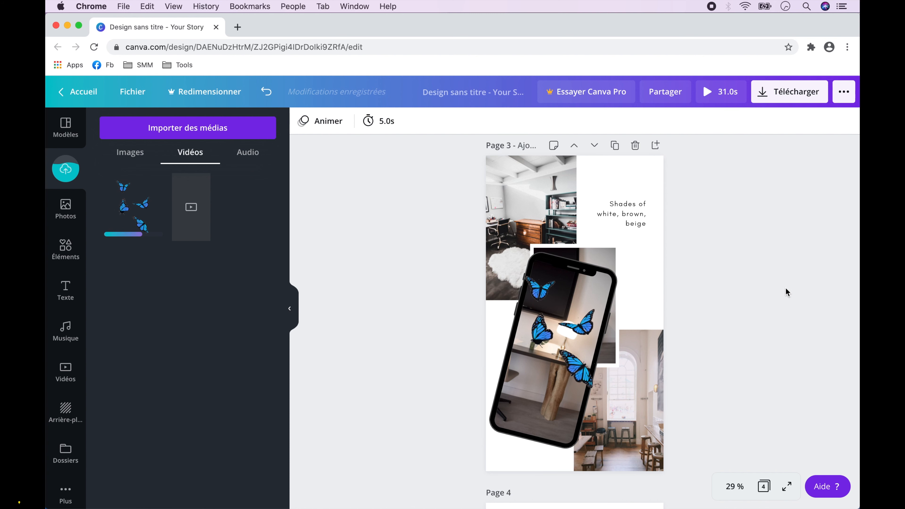
{"action": "scroll", "coordinate": [786, 292], "scroll_direction": "down", "scroll_amount": 10}
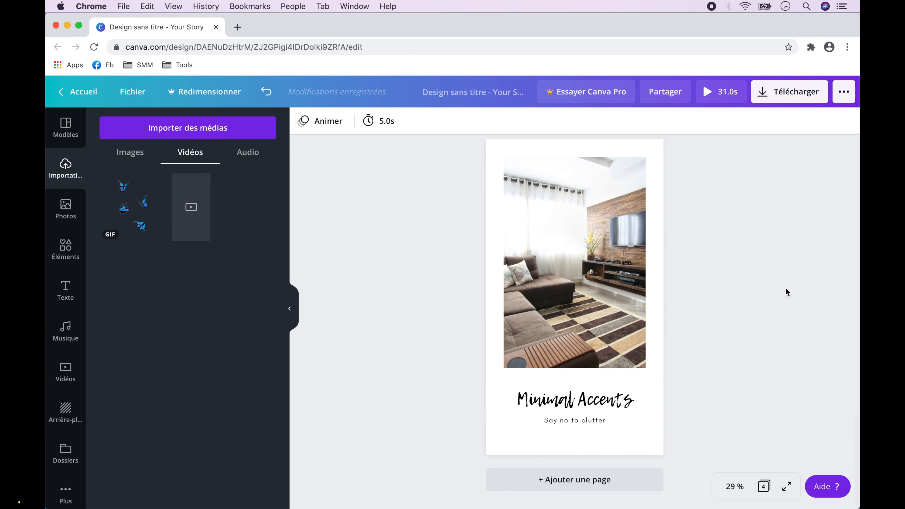
Add the pink zigzag brush stroke from the Dégradés elements to page 4 and recolour its pink shade blue.
{"action": "left_click", "coordinate": [65, 249]}
{"action": "left_click", "coordinate": [65, 248]}
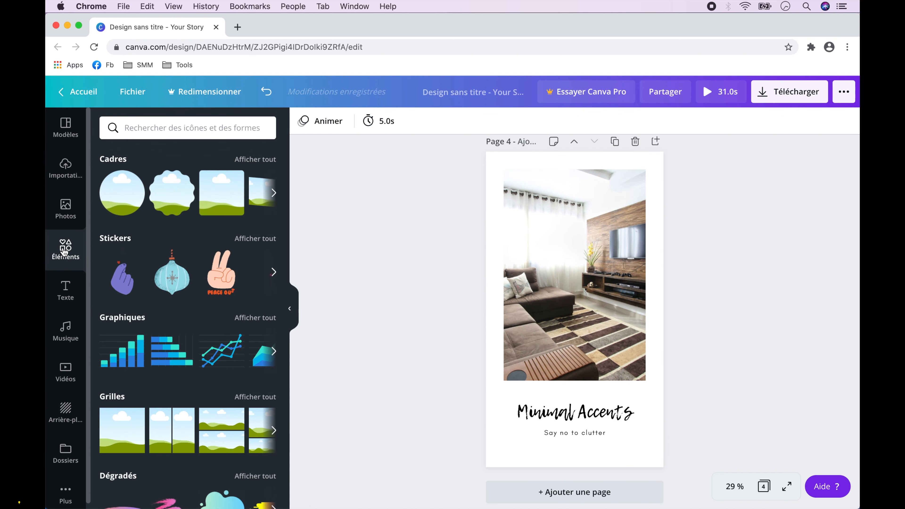
{"action": "scroll", "coordinate": [217, 407], "scroll_direction": "down", "scroll_amount": 4}
{"action": "left_click", "coordinate": [242, 329]}
{"action": "left_click", "coordinate": [188, 214]}
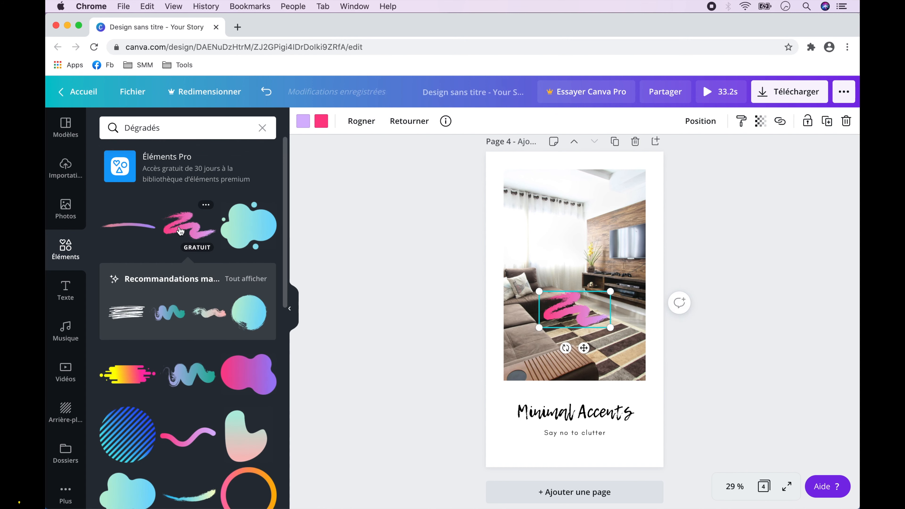
{"action": "left_click", "coordinate": [322, 121]}
{"action": "left_click", "coordinate": [233, 347]}
Enlarge the brush stroke, place it over the lower-left area of page 4 and send it behind the photo and text.
{"action": "left_click_drag", "start_coordinate": [539, 291], "coordinate": [394, 216]}
{"action": "left_click_drag", "start_coordinate": [610, 328], "coordinate": [715, 380]}
{"action": "left_click_drag", "start_coordinate": [562, 302], "coordinate": [510, 395]}
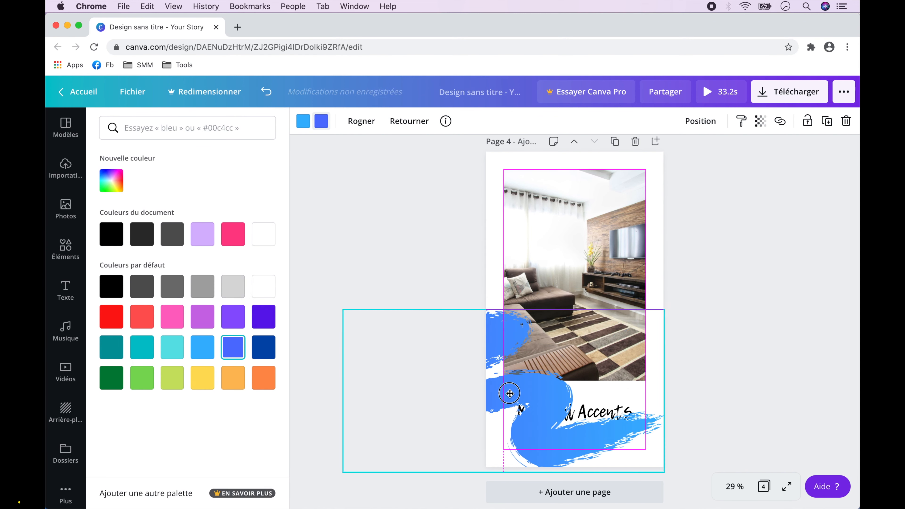
{"action": "left_click", "coordinate": [700, 121]}
{"action": "left_click", "coordinate": [668, 161]}
{"action": "left_click", "coordinate": [669, 161]}
{"action": "left_click", "coordinate": [668, 161]}
{"action": "left_click", "coordinate": [753, 325]}
{"action": "left_click", "coordinate": [755, 326]}
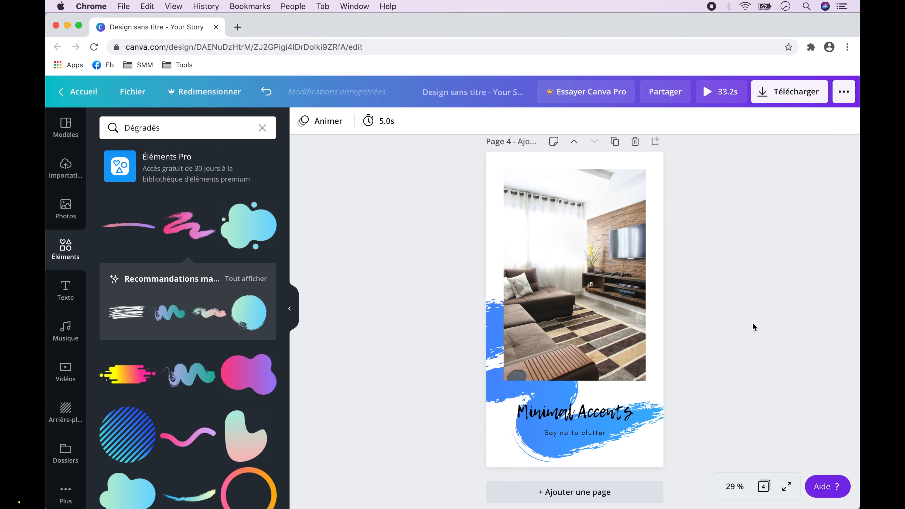
Show all four pages in the overview and download only page 1 as an MP4 video.
{"action": "left_click", "coordinate": [764, 486]}
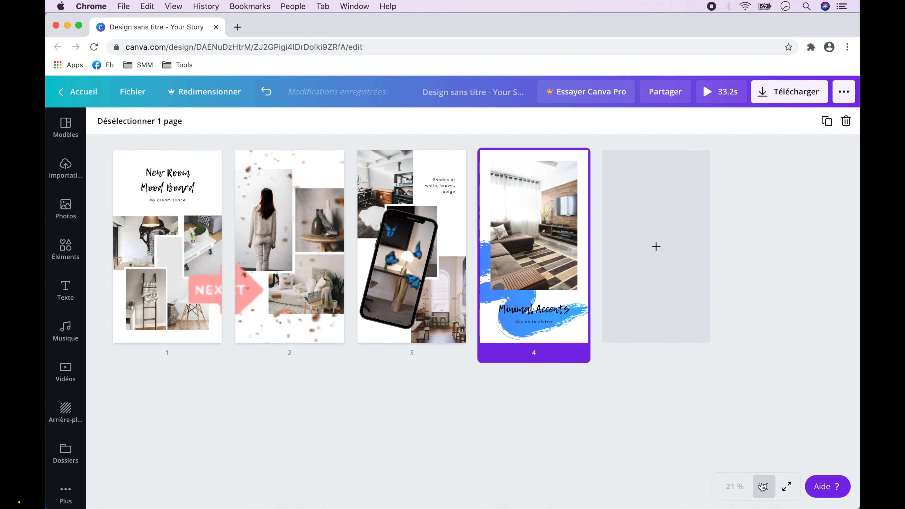
{"action": "left_click", "coordinate": [794, 98]}
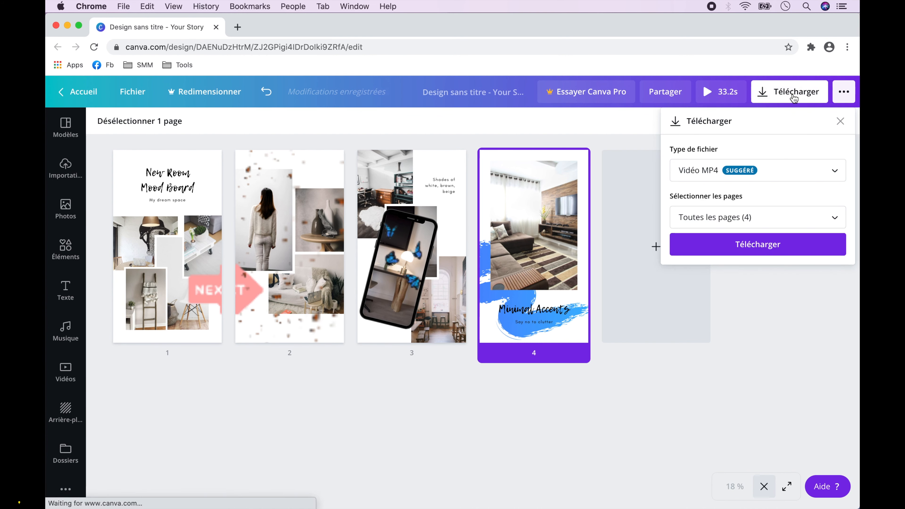
{"action": "left_click", "coordinate": [837, 218]}
{"action": "scroll", "coordinate": [820, 288], "scroll_direction": "down", "scroll_amount": 1}
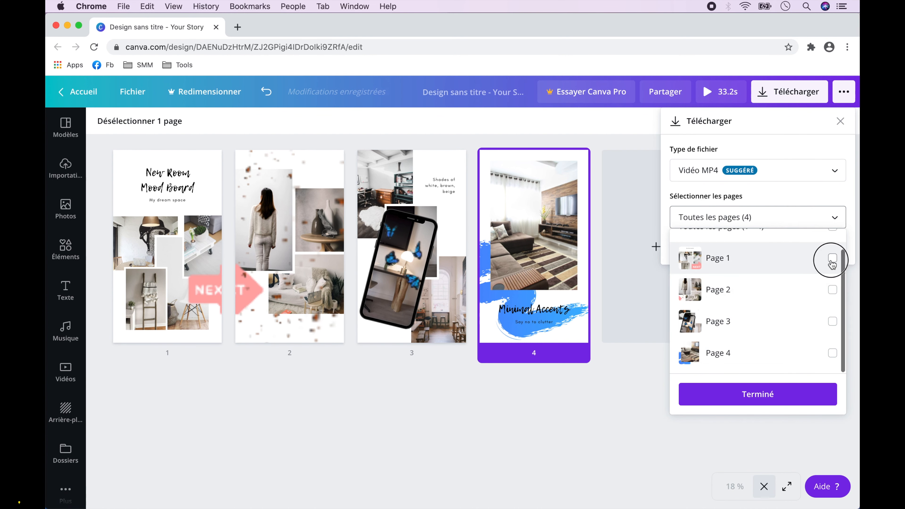
{"action": "left_click", "coordinate": [832, 258]}
{"action": "left_click", "coordinate": [765, 394]}
{"action": "left_click", "coordinate": [760, 250]}
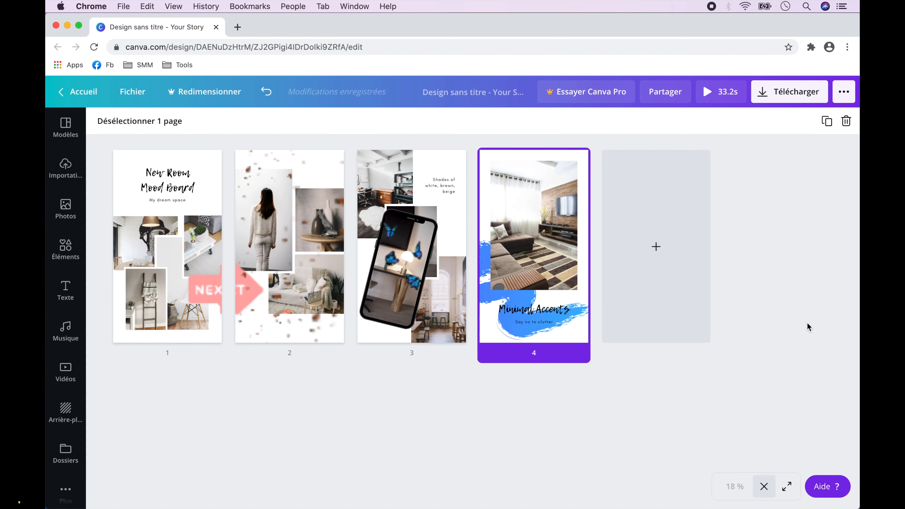
Download page 2 and page 3 as separate MP4 videos.
{"action": "left_click", "coordinate": [790, 96]}
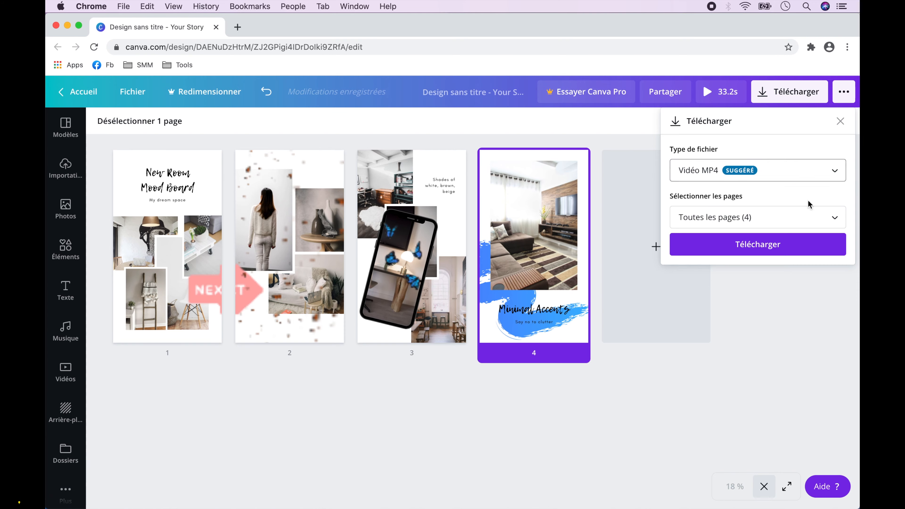
{"action": "left_click", "coordinate": [752, 246]}
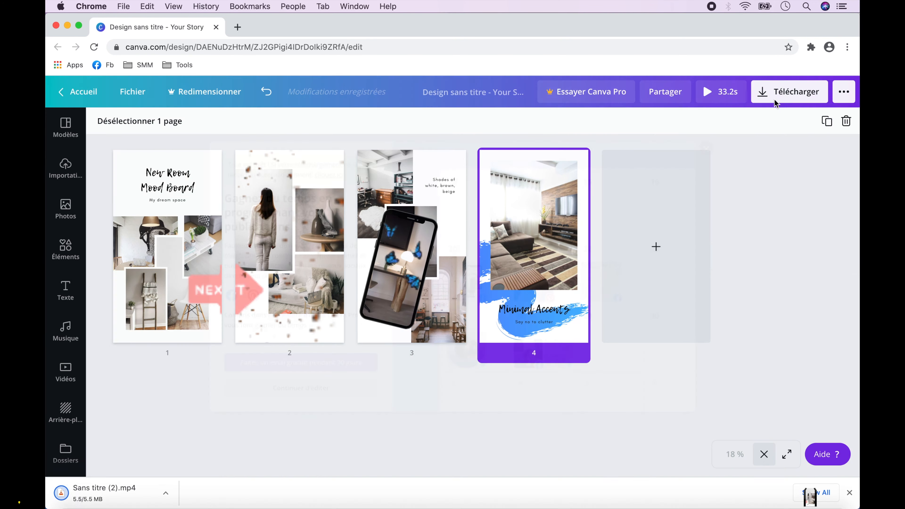
{"action": "left_click", "coordinate": [775, 98]}
{"action": "left_click", "coordinate": [758, 216]}
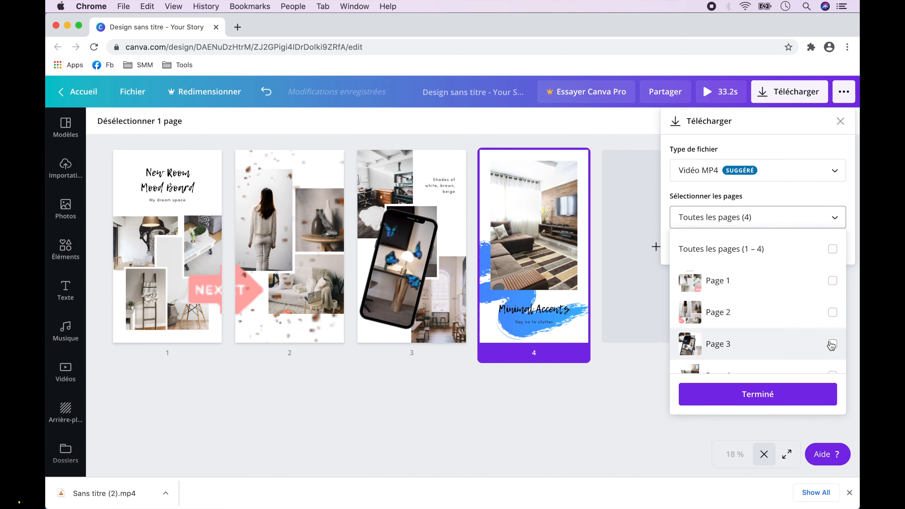
{"action": "left_click", "coordinate": [833, 344]}
{"action": "left_click", "coordinate": [758, 393]}
{"action": "left_click", "coordinate": [757, 249]}
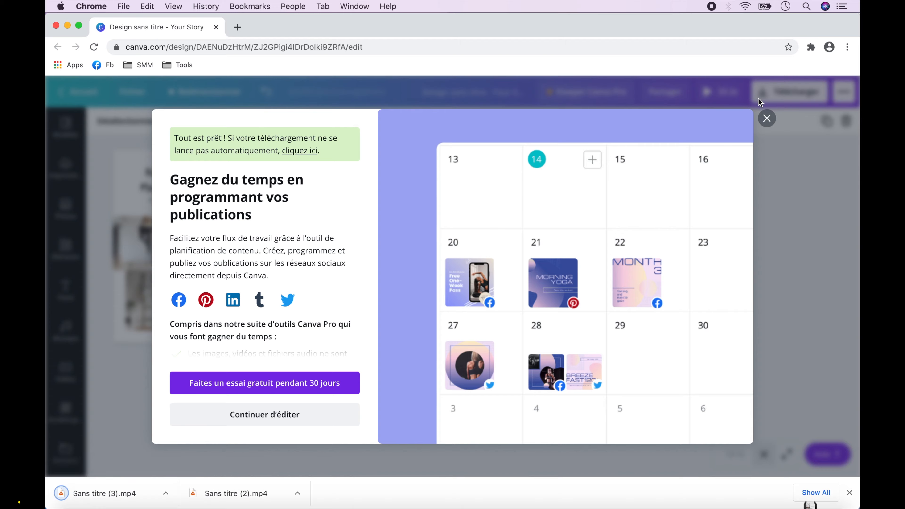
Download only page 4 as an MP4 video and dismiss the browser's list of downloaded files.
{"action": "left_click", "coordinate": [758, 97]}
{"action": "left_click", "coordinate": [777, 96]}
{"action": "left_click", "coordinate": [803, 217]}
{"action": "scroll", "coordinate": [827, 342], "scroll_direction": "down", "scroll_amount": 1}
{"action": "left_click", "coordinate": [832, 353]}
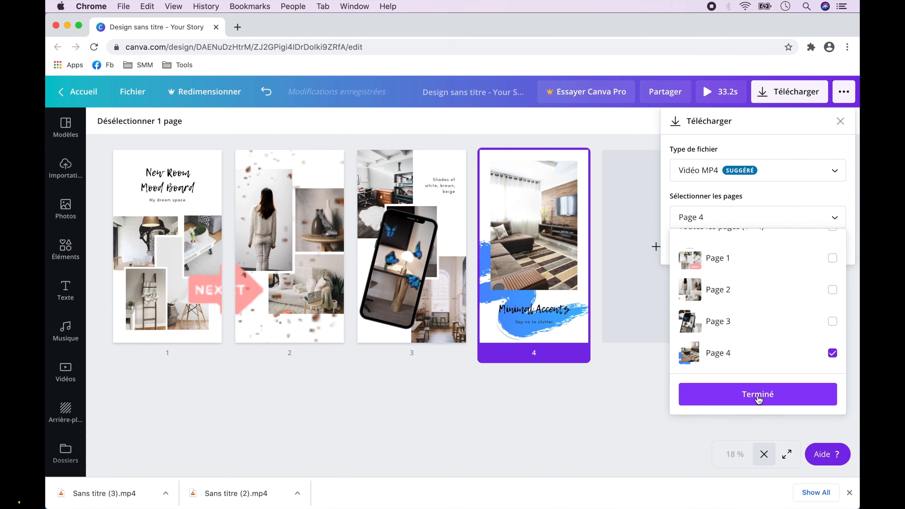
{"action": "left_click", "coordinate": [758, 398]}
{"action": "left_click", "coordinate": [762, 246]}
{"action": "left_click", "coordinate": [767, 118]}
{"action": "left_click", "coordinate": [849, 492]}
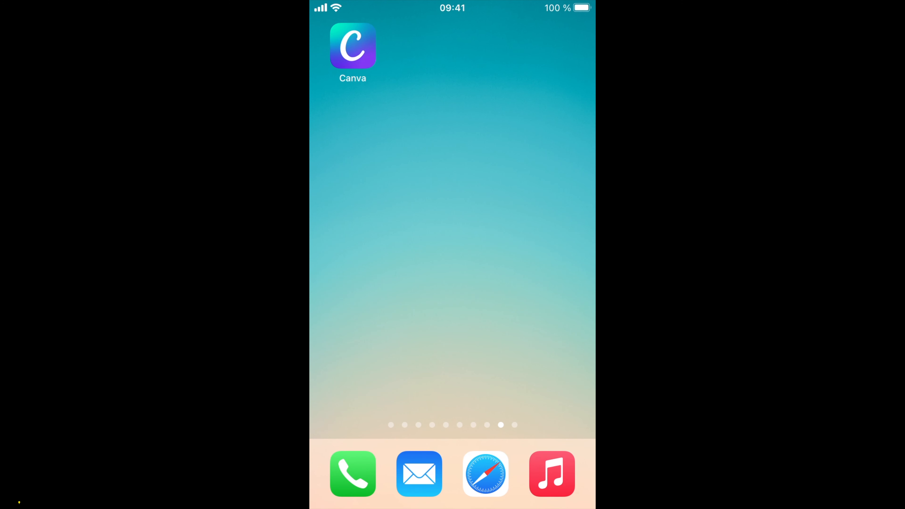
Switch to the Canva mobile app and open the "Your Story – Sans titre" design from the saved designs.
{"action": "left_click", "coordinate": [353, 45]}
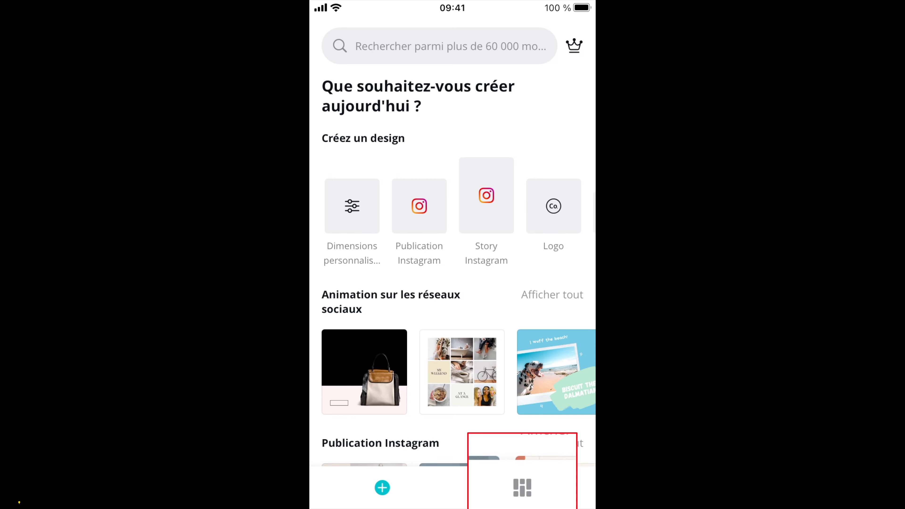
{"action": "left_click", "coordinate": [522, 487]}
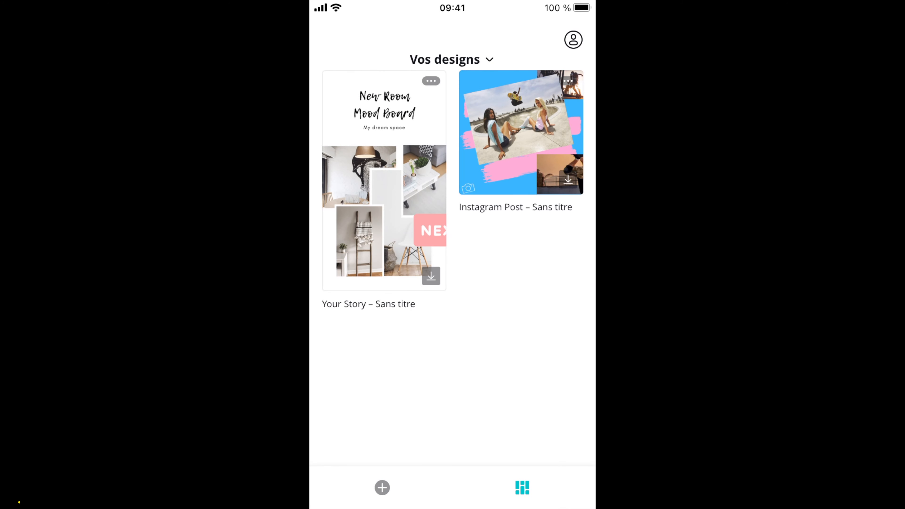
{"action": "left_click", "coordinate": [384, 180]}
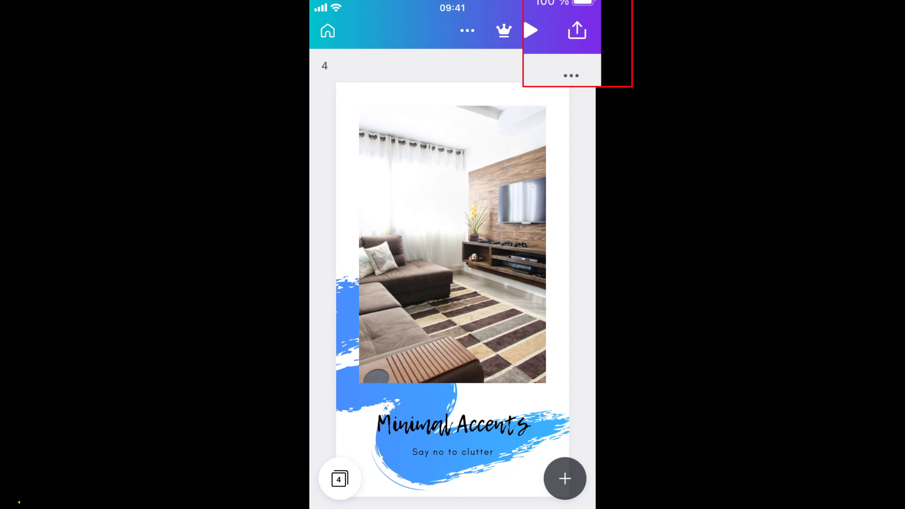
Set up a video download in MP4 (vidéo de haute qualité) with only page 1 selected.
{"action": "left_click", "coordinate": [577, 30]}
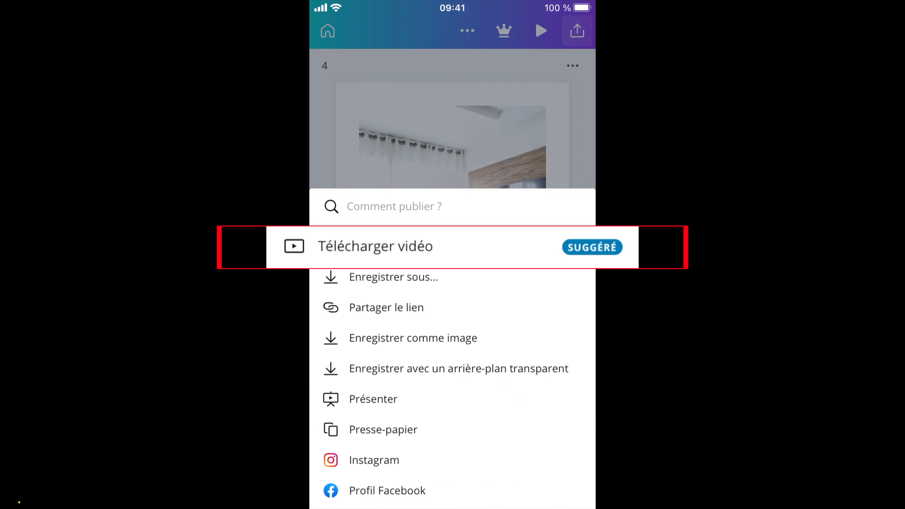
{"action": "left_click", "coordinate": [452, 247]}
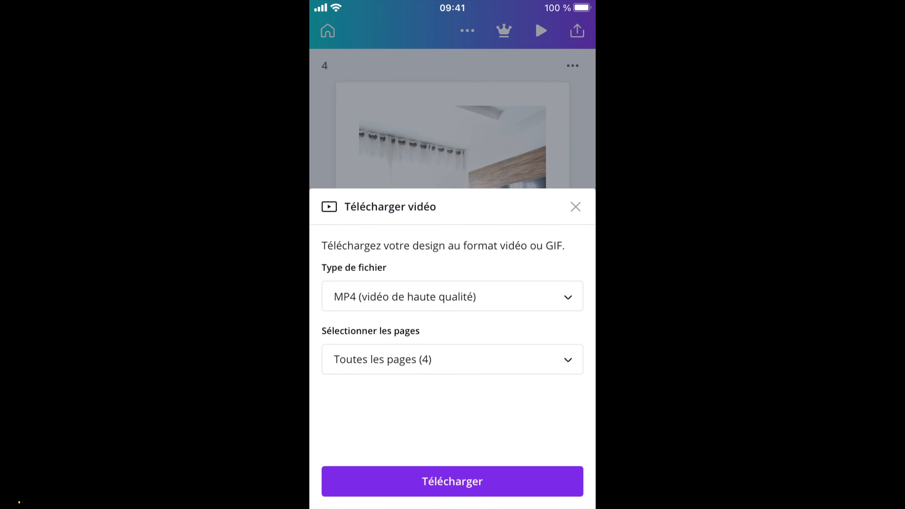
{"action": "left_click", "coordinate": [452, 359]}
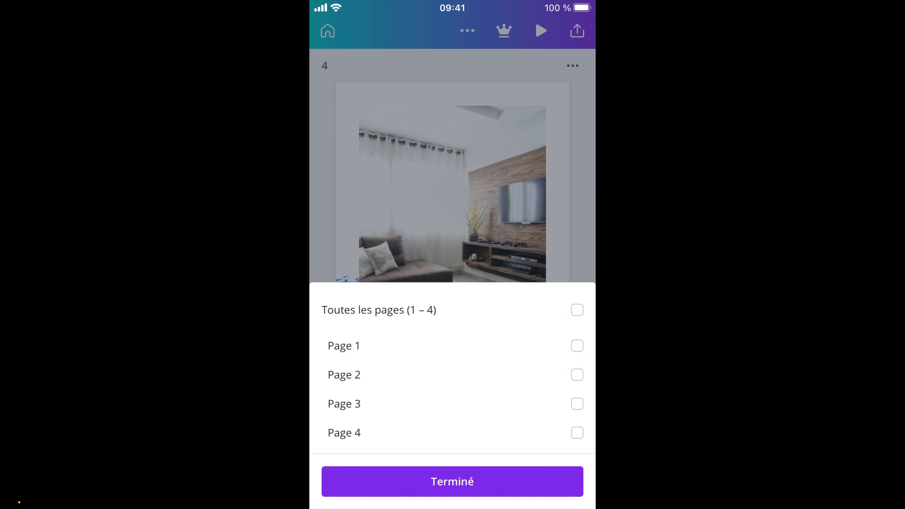
{"action": "left_click", "coordinate": [577, 345]}
{"action": "left_click", "coordinate": [452, 482]}
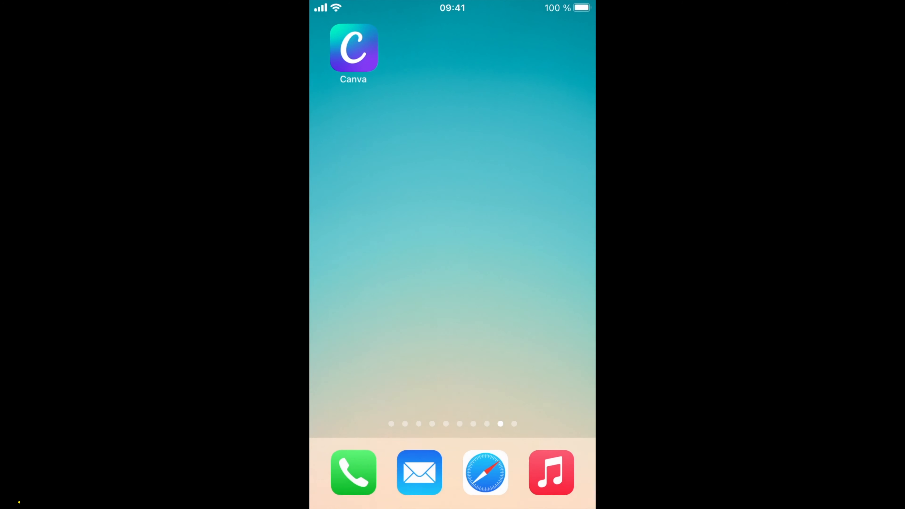
Switch to the Instagram app on the phone and start creating a new story.
{"action": "scroll", "coordinate": [452, 232], "scroll_direction": "right", "scroll_amount": 5}
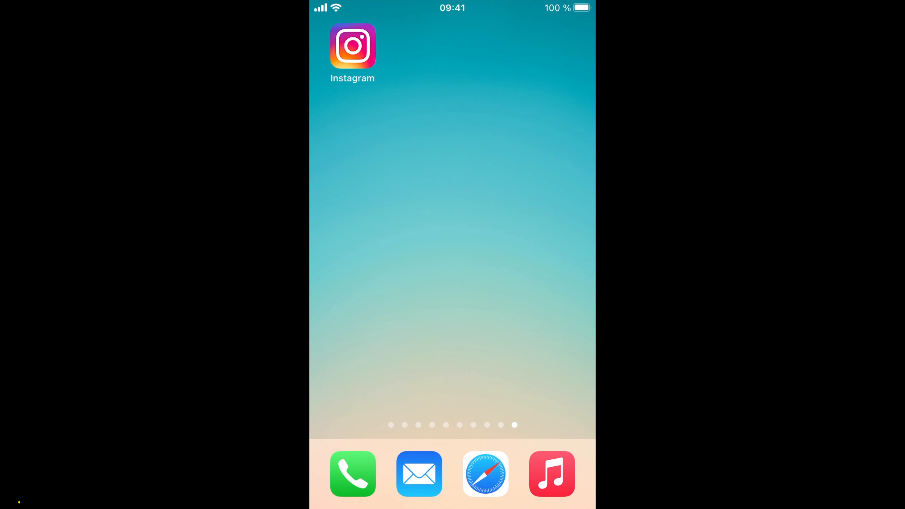
{"action": "left_click", "coordinate": [353, 46]}
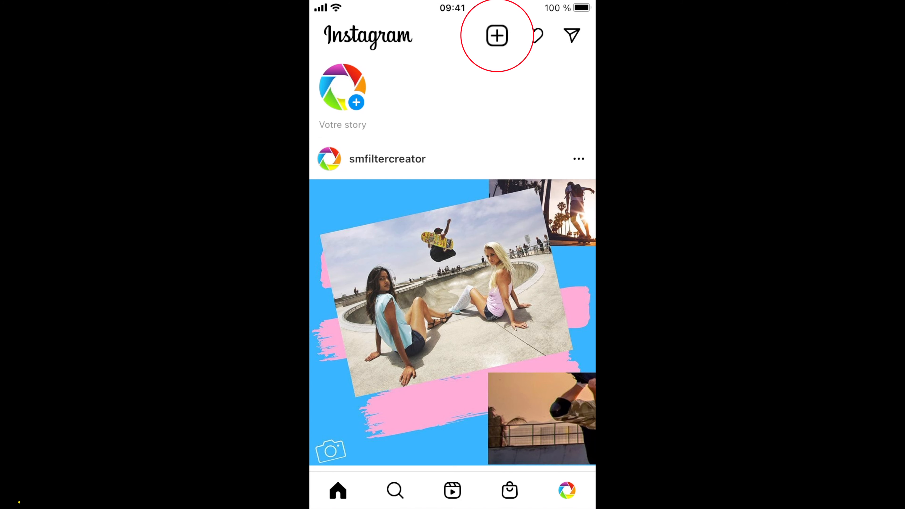
{"action": "left_click", "coordinate": [497, 36]}
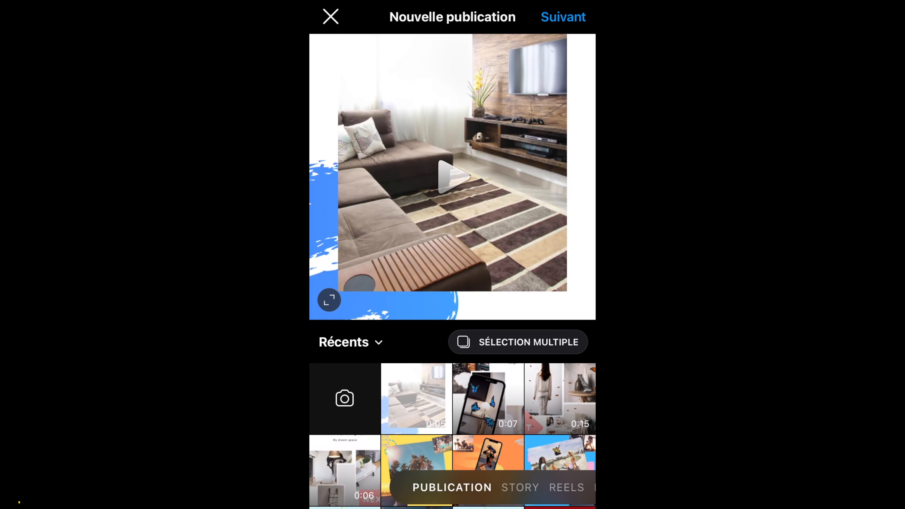
{"action": "left_click", "coordinate": [520, 487]}
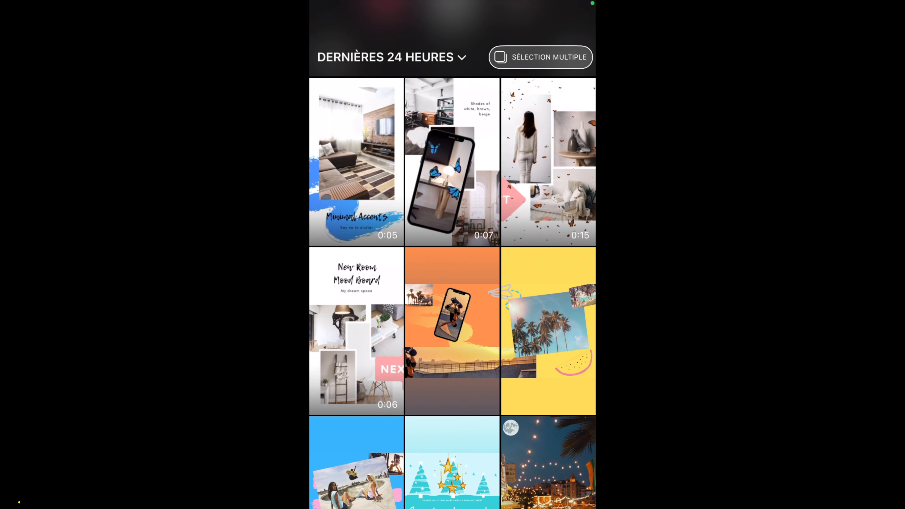
Select the four downloaded story videos together in page order, from New Room Mood Board to Minimal Accents, and continue to the editor.
{"action": "left_click", "coordinate": [540, 57]}
{"action": "left_click", "coordinate": [356, 332]}
{"action": "left_click", "coordinate": [549, 162]}
{"action": "left_click", "coordinate": [452, 162]}
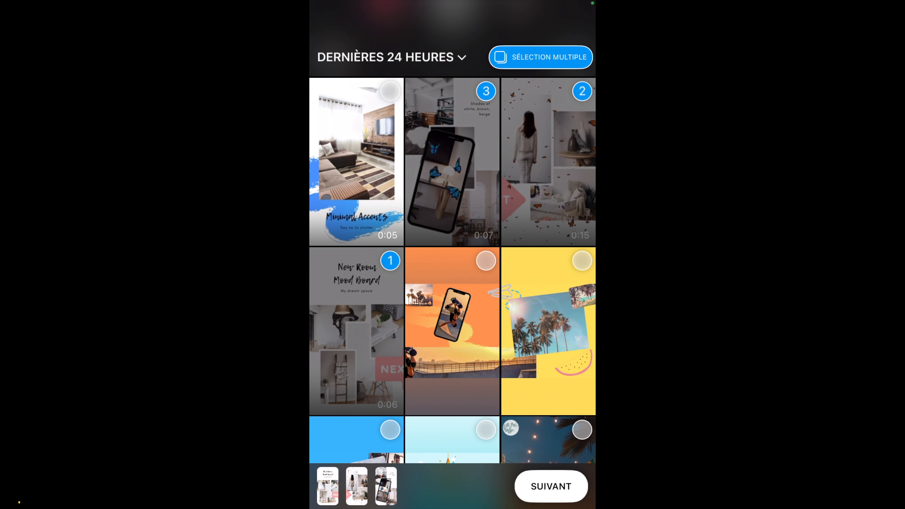
{"action": "left_click", "coordinate": [356, 162]}
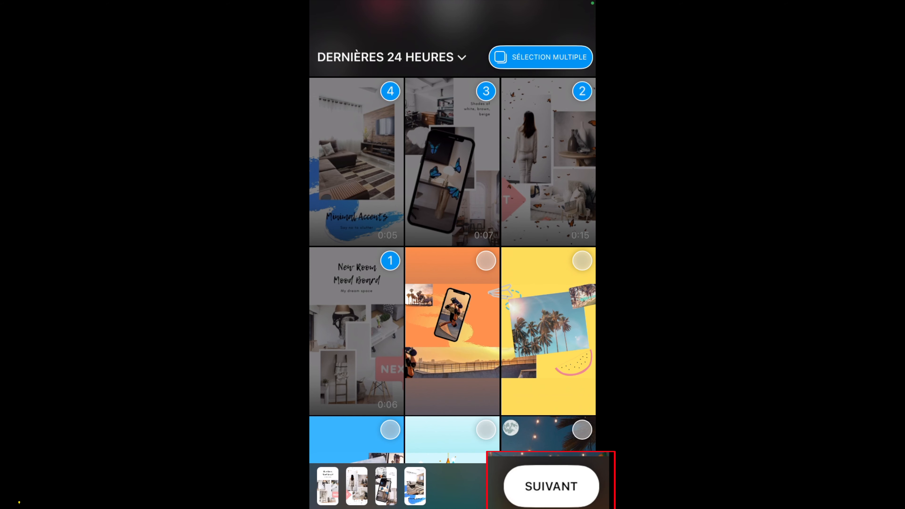
{"action": "left_click", "coordinate": [552, 486]}
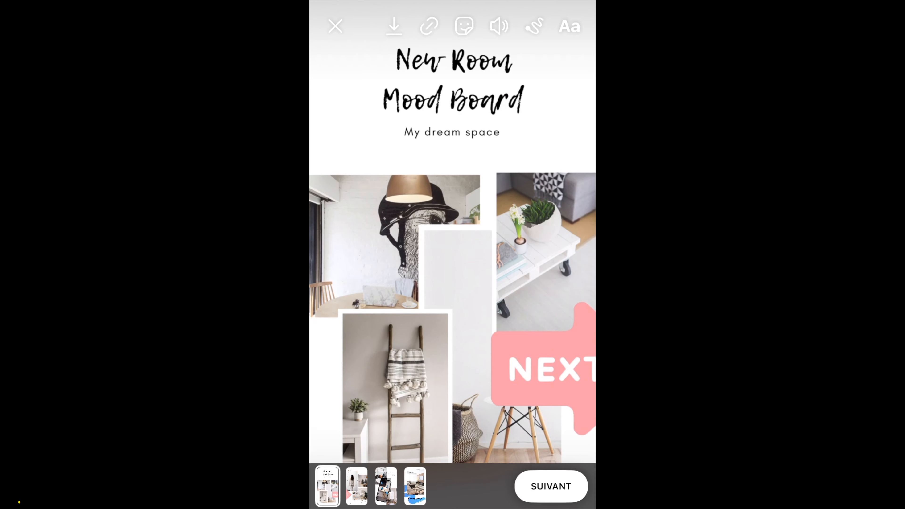
Review each of the four story videos in the editor and return to the first one.
{"action": "left_click", "coordinate": [357, 486]}
{"action": "left_click", "coordinate": [386, 486]}
{"action": "left_click", "coordinate": [415, 486]}
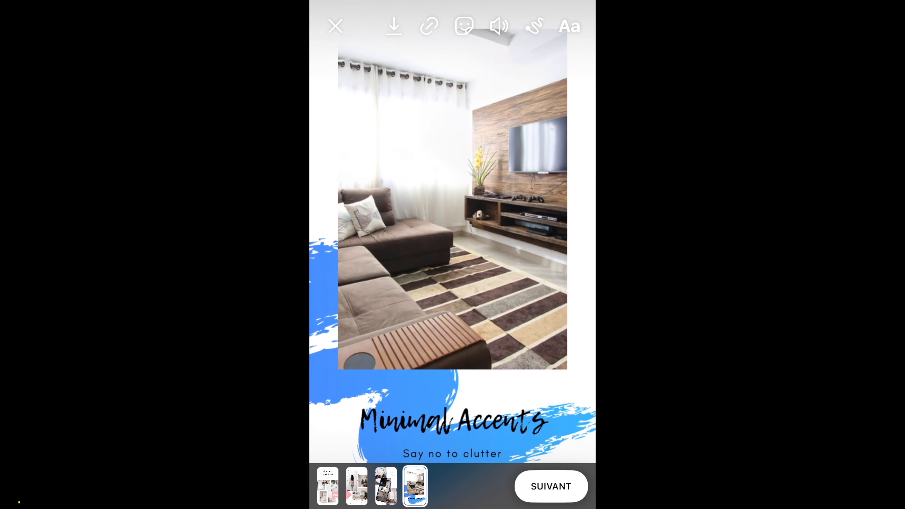
{"action": "left_click", "coordinate": [385, 487]}
{"action": "left_click", "coordinate": [356, 486]}
{"action": "left_click", "coordinate": [327, 486]}
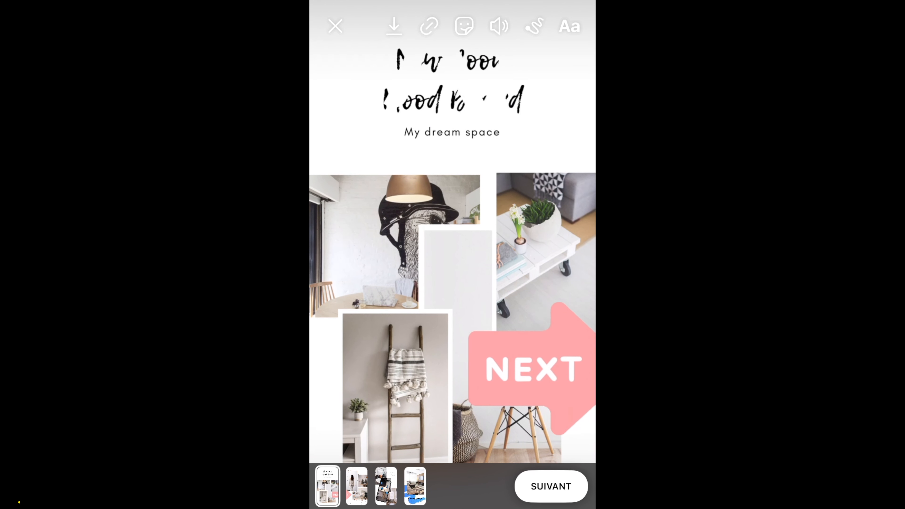
Add a music sticker with "pov" by Ariana Grande to the first story and place it in the page's lower-left corner.
{"action": "left_click", "coordinate": [464, 26]}
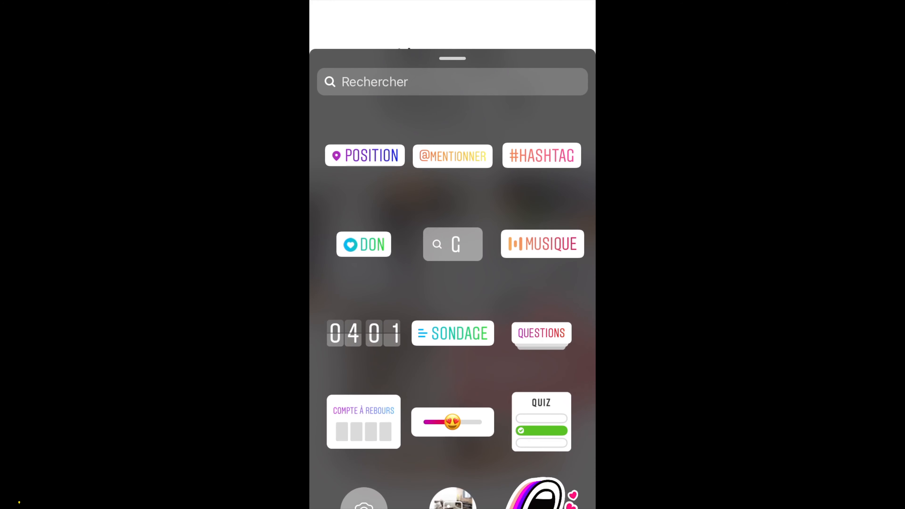
{"action": "left_click", "coordinate": [542, 244]}
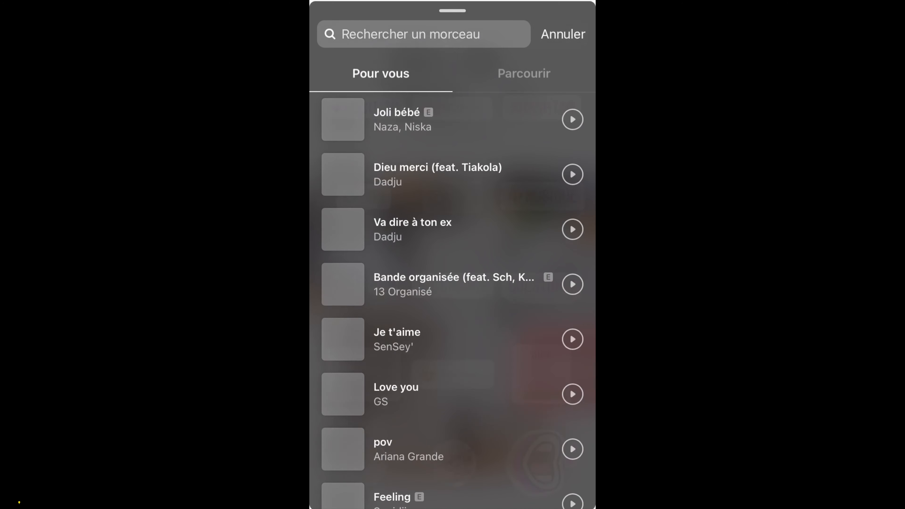
{"action": "left_click", "coordinate": [420, 448]}
{"action": "left_click", "coordinate": [561, 25]}
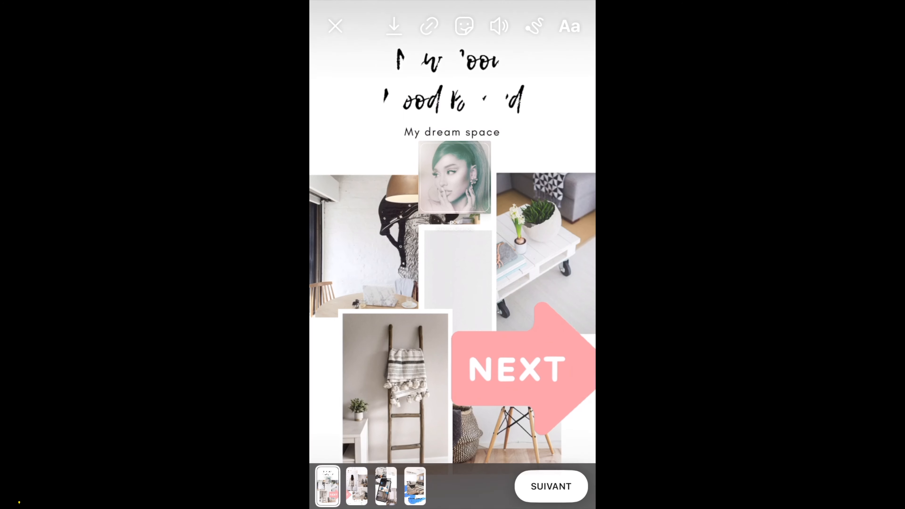
{"action": "left_click_drag", "start_coordinate": [459, 179], "coordinate": [329, 468]}
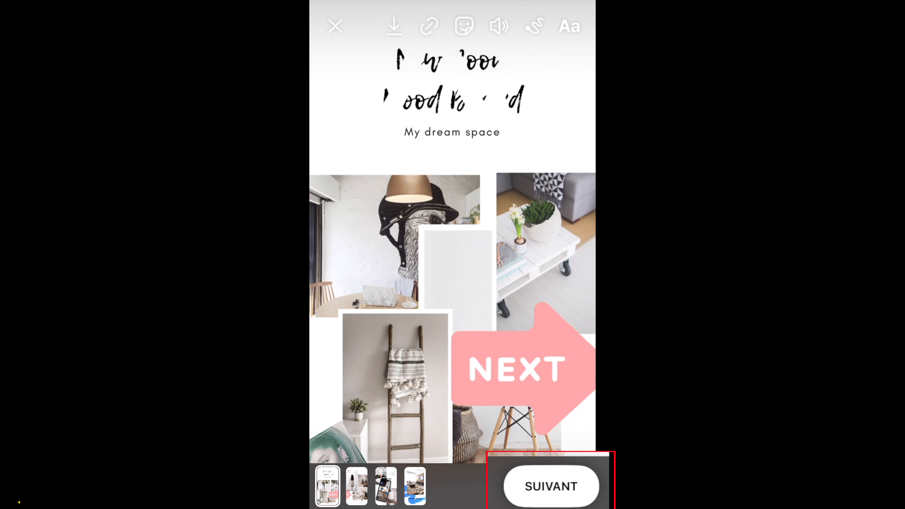
Share the four videos to Votre story and open the published story.
{"action": "left_click", "coordinate": [551, 487]}
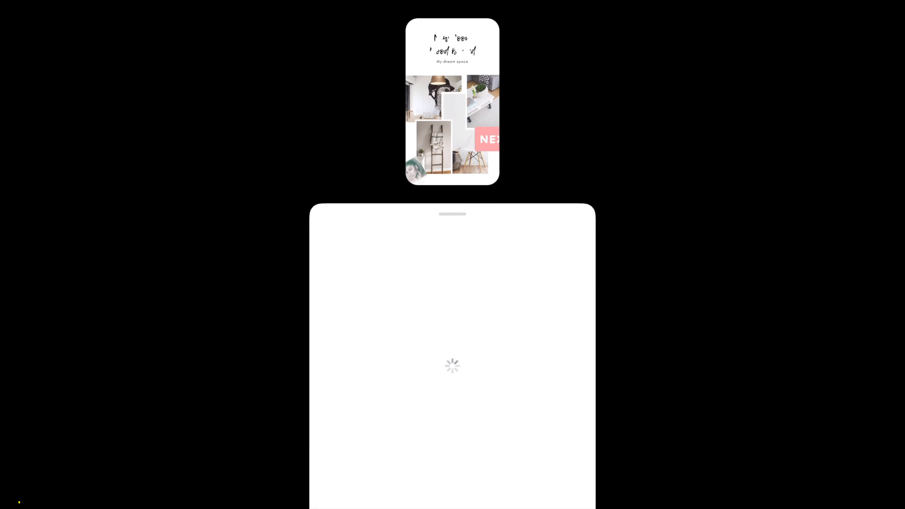
{"action": "left_click", "coordinate": [554, 284]}
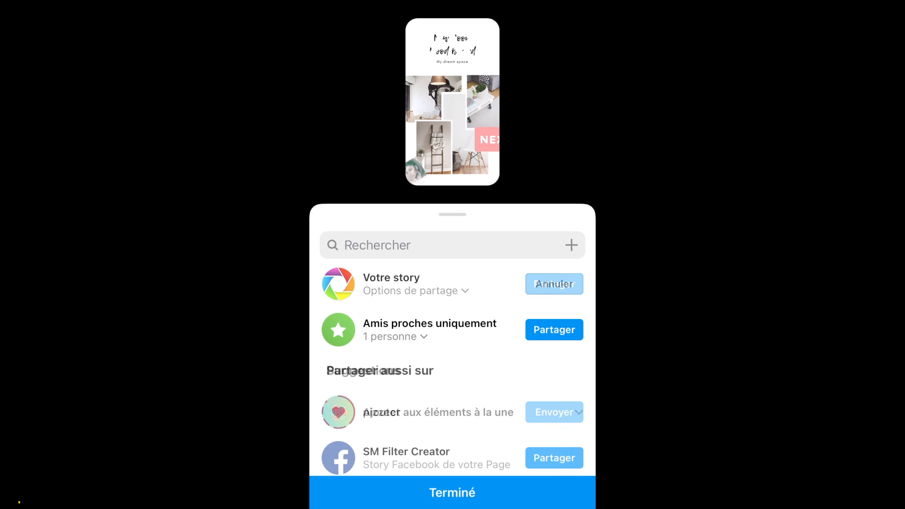
{"action": "left_click", "coordinate": [453, 492]}
{"action": "left_click", "coordinate": [342, 87]}
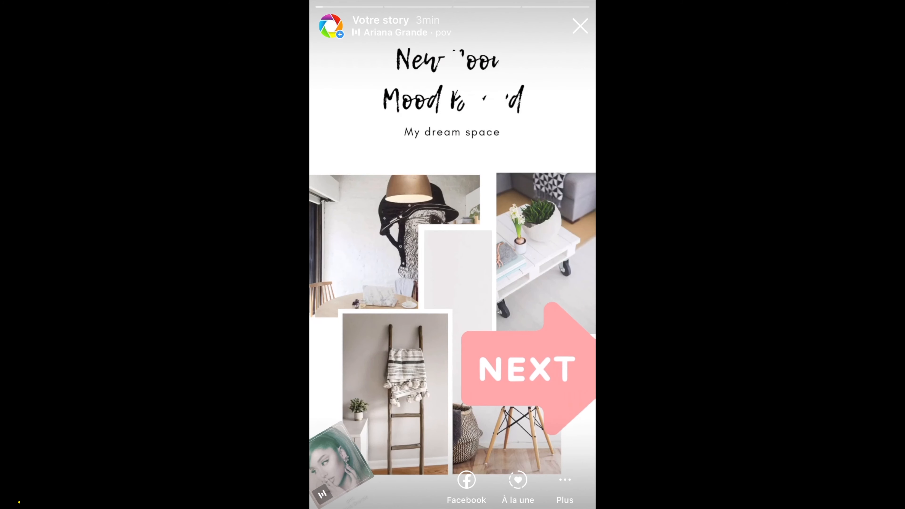